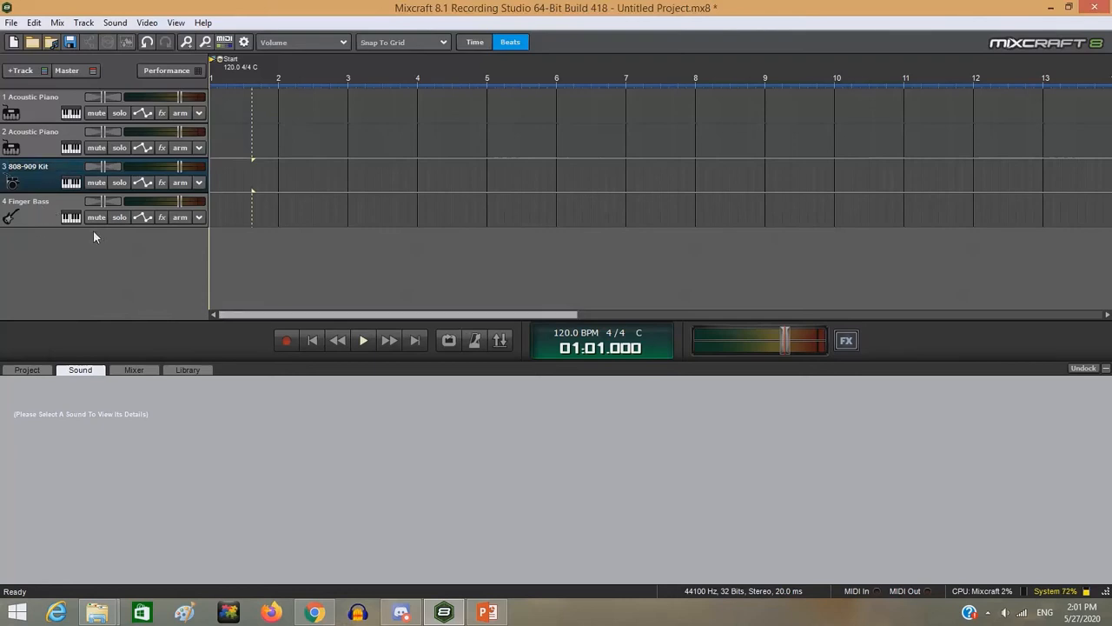
- Create a clip at bar 1 of the first Acoustic Piano track and set its loop end to bar 5
{"action": "left_click", "coordinate": [219, 262]}
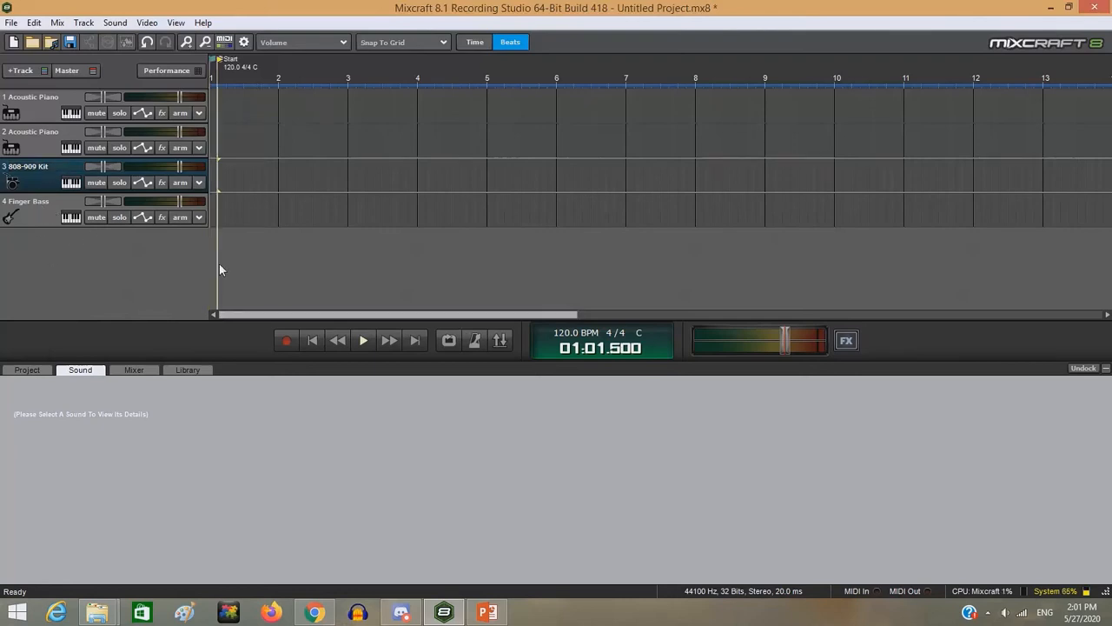
{"action": "left_click", "coordinate": [315, 342]}
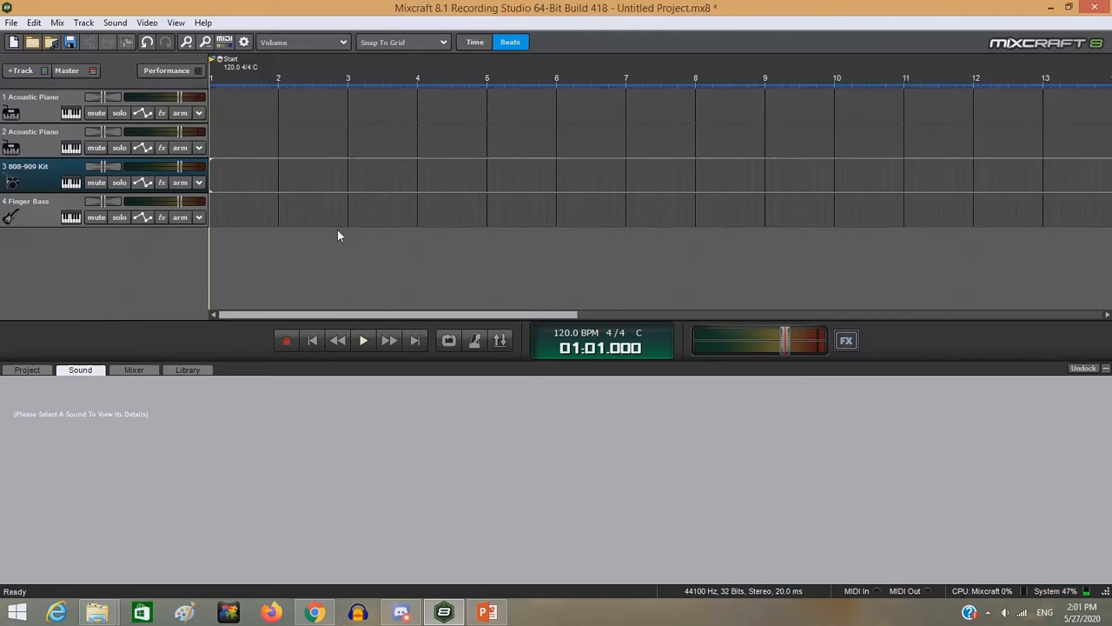
{"action": "double_click", "coordinate": [212, 101]}
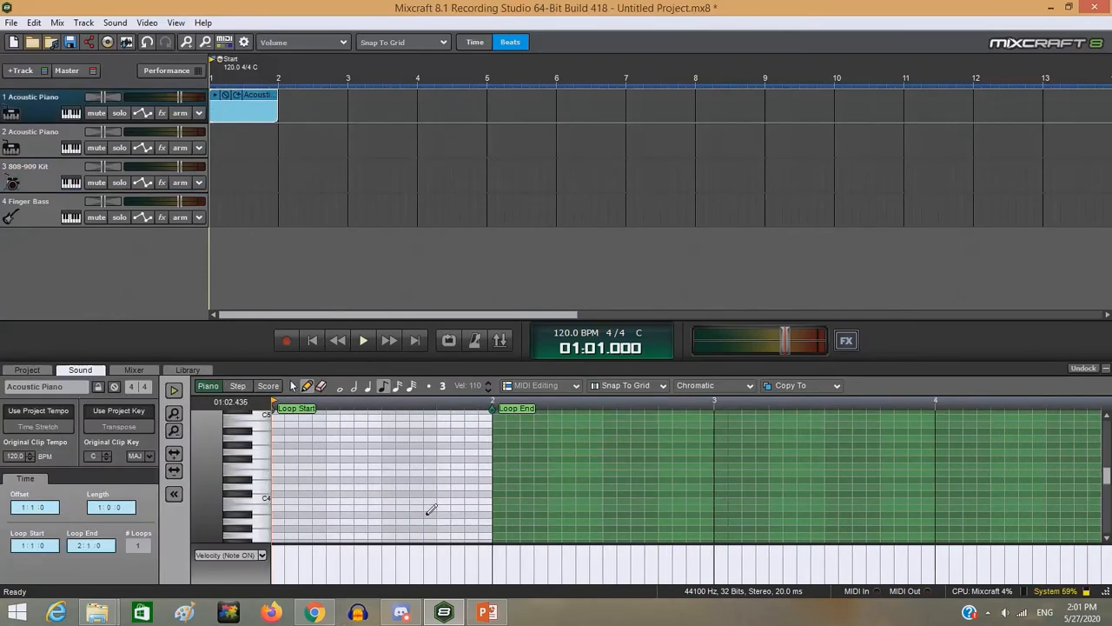
{"action": "scroll", "coordinate": [428, 511], "scroll_direction": "down", "scroll_amount": 5}
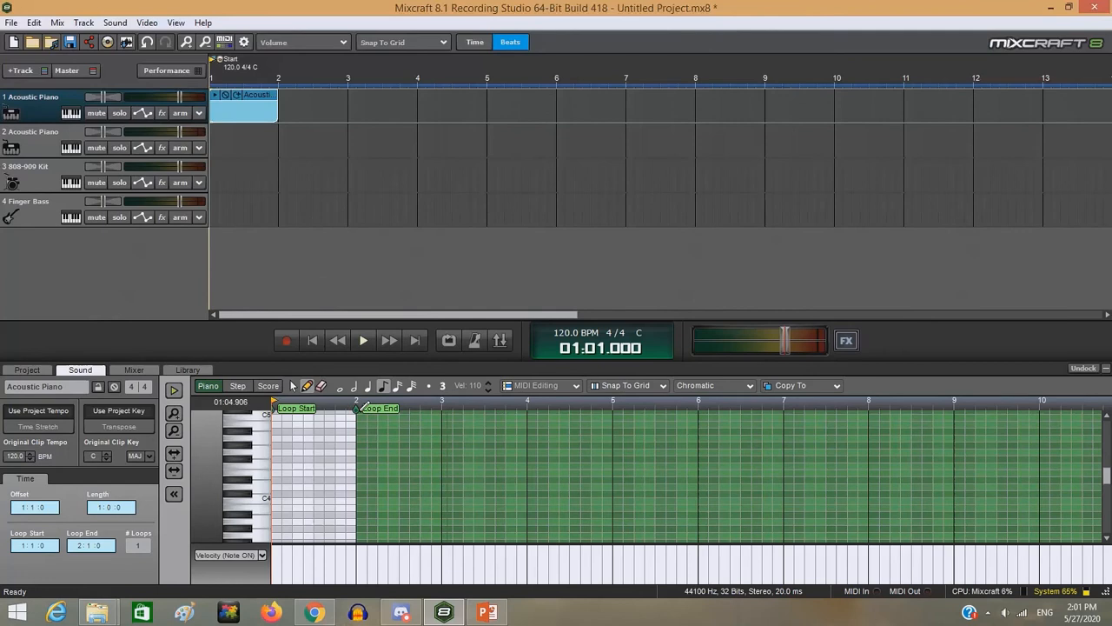
{"action": "left_click_drag", "start_coordinate": [361, 408], "coordinate": [614, 408]}
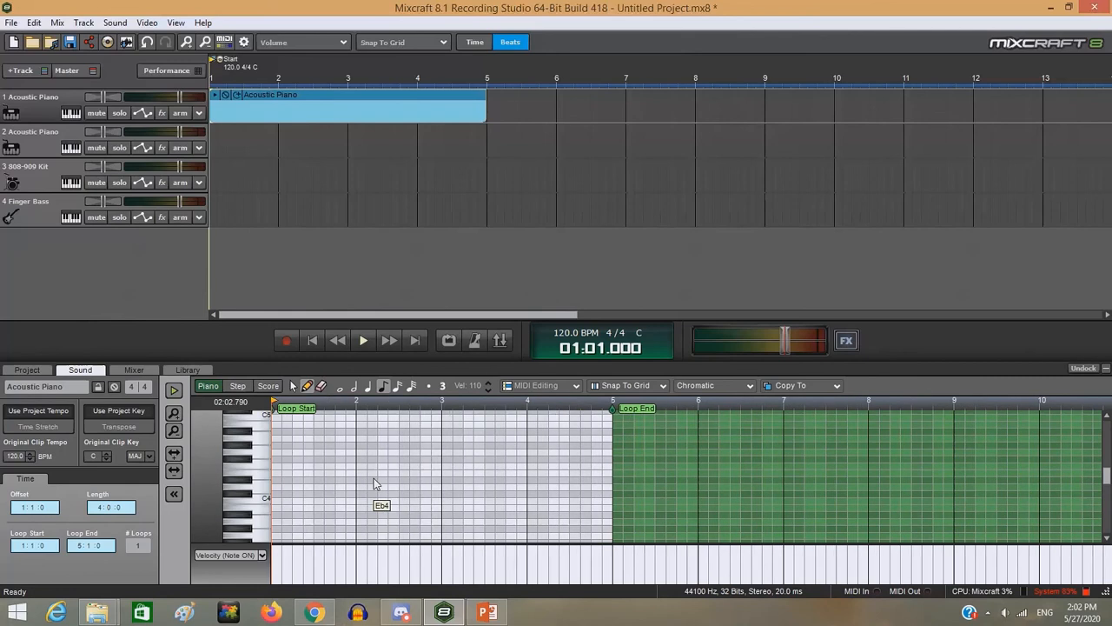
- Shorten the Acoustic Piano clip to two bars and set its loop end to bar 3
{"action": "scroll", "coordinate": [376, 484], "scroll_direction": "up", "scroll_amount": 2}
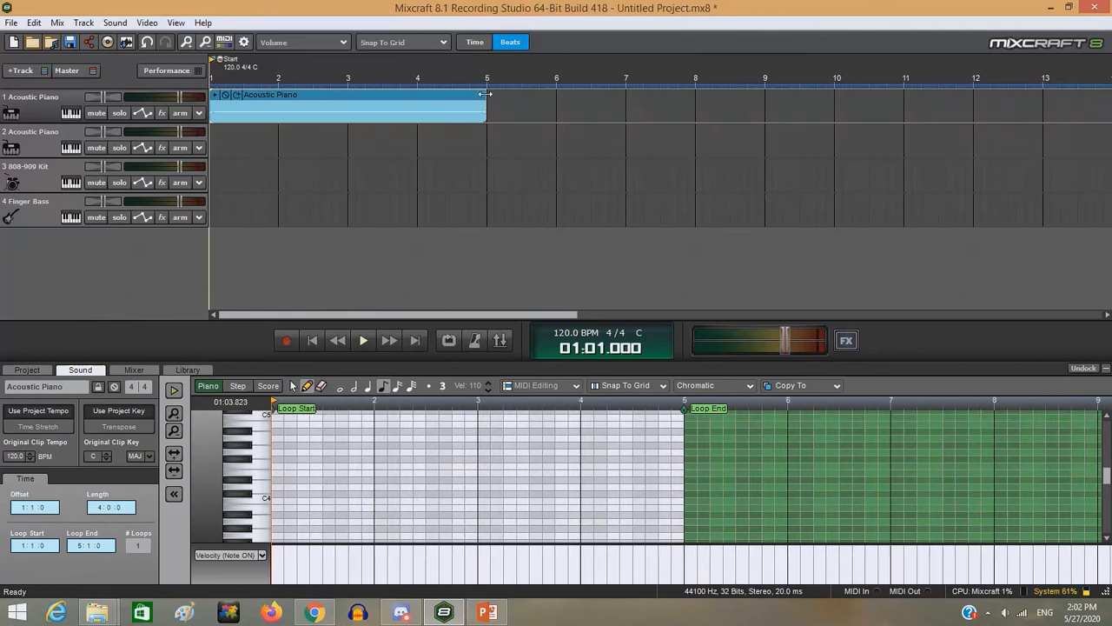
{"action": "left_click_drag", "start_coordinate": [487, 94], "coordinate": [348, 94]}
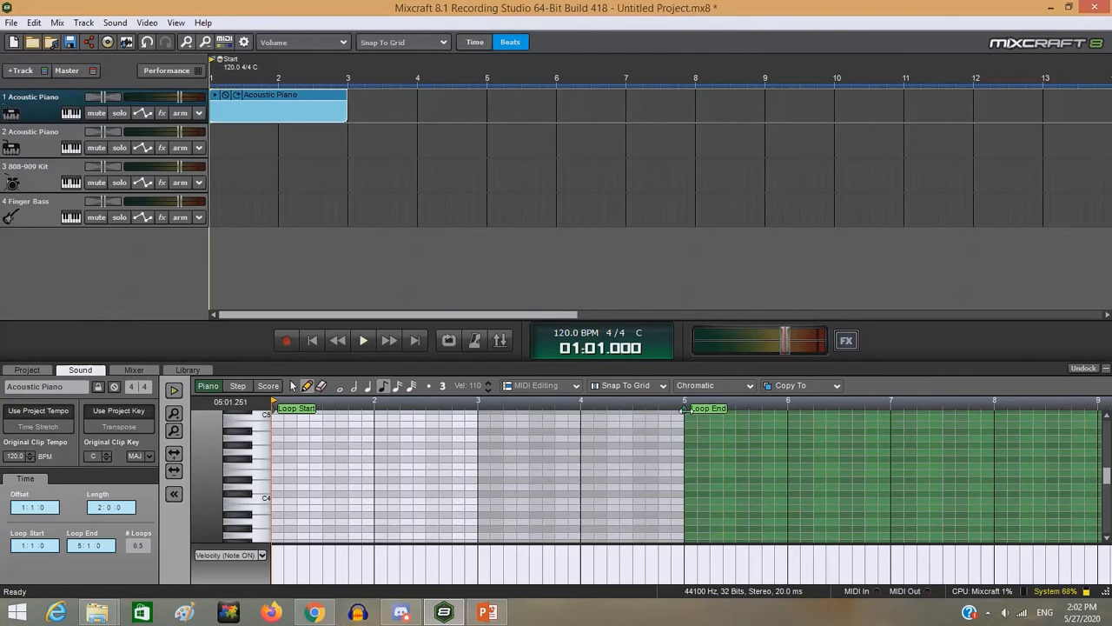
{"action": "left_click_drag", "start_coordinate": [684, 408], "coordinate": [478, 408]}
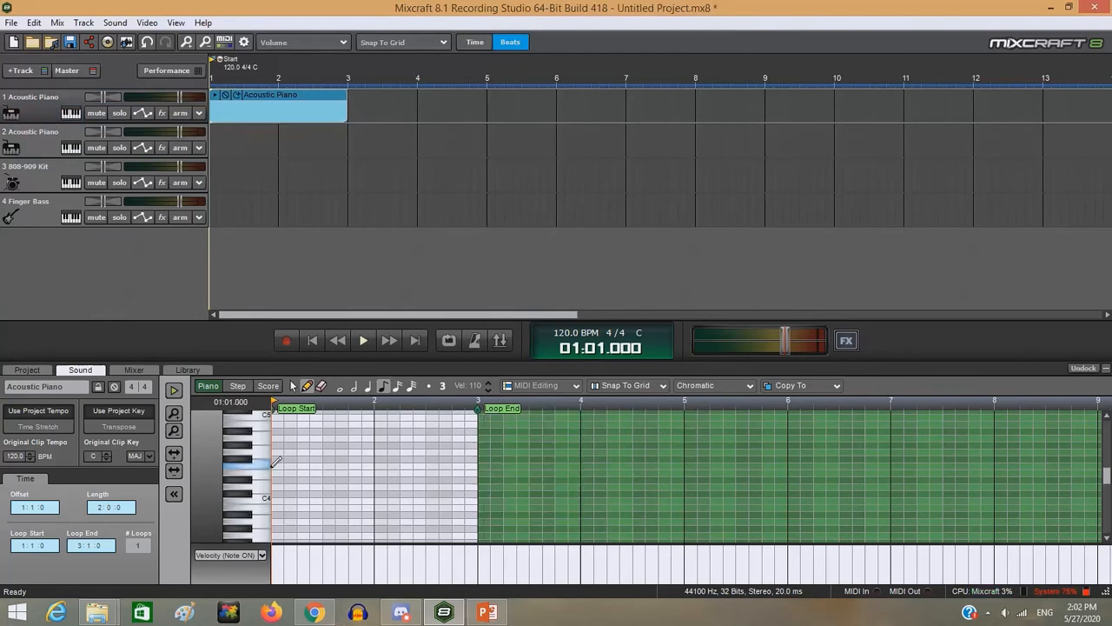
- Enter a half-note chord of C4, Eb4 and G4 at the start of bar 1 in the piano clip
{"action": "scroll", "coordinate": [274, 465], "scroll_direction": "down", "scroll_amount": 2}
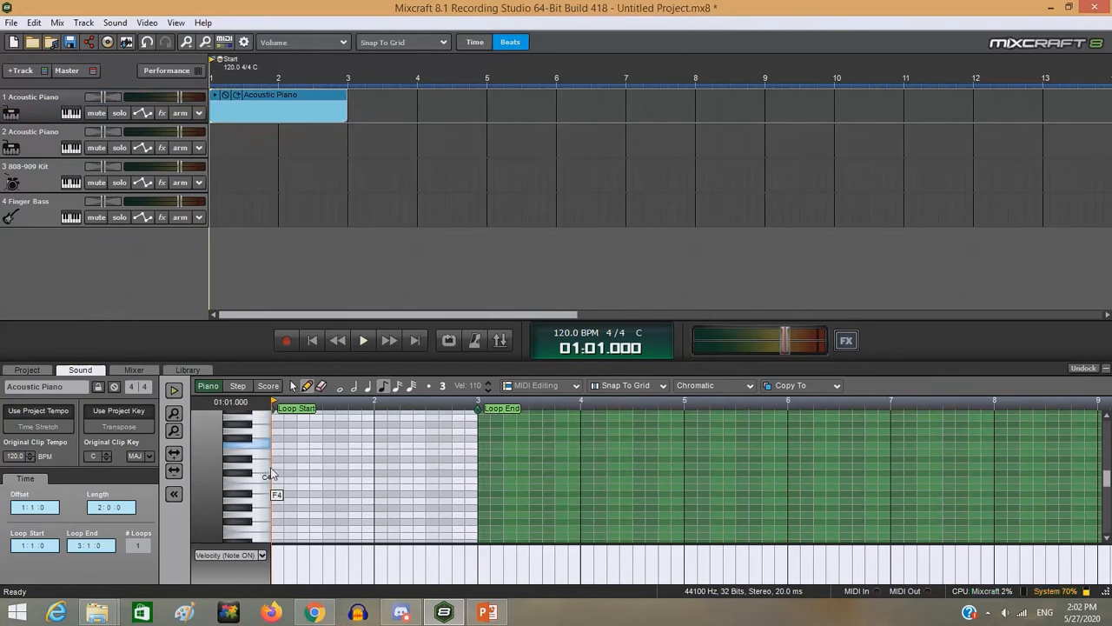
{"action": "scroll", "coordinate": [270, 473], "scroll_direction": "down", "scroll_amount": 1}
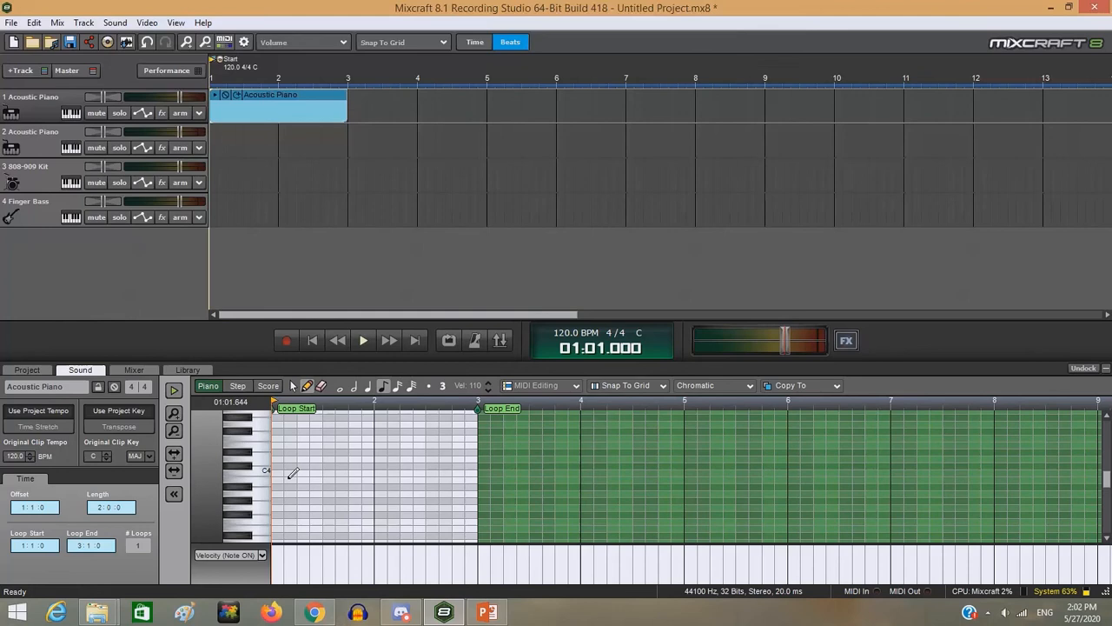
{"action": "scroll", "coordinate": [286, 482], "scroll_direction": "up", "scroll_amount": 1}
{"action": "scroll", "coordinate": [284, 484], "scroll_direction": "down", "scroll_amount": 7}
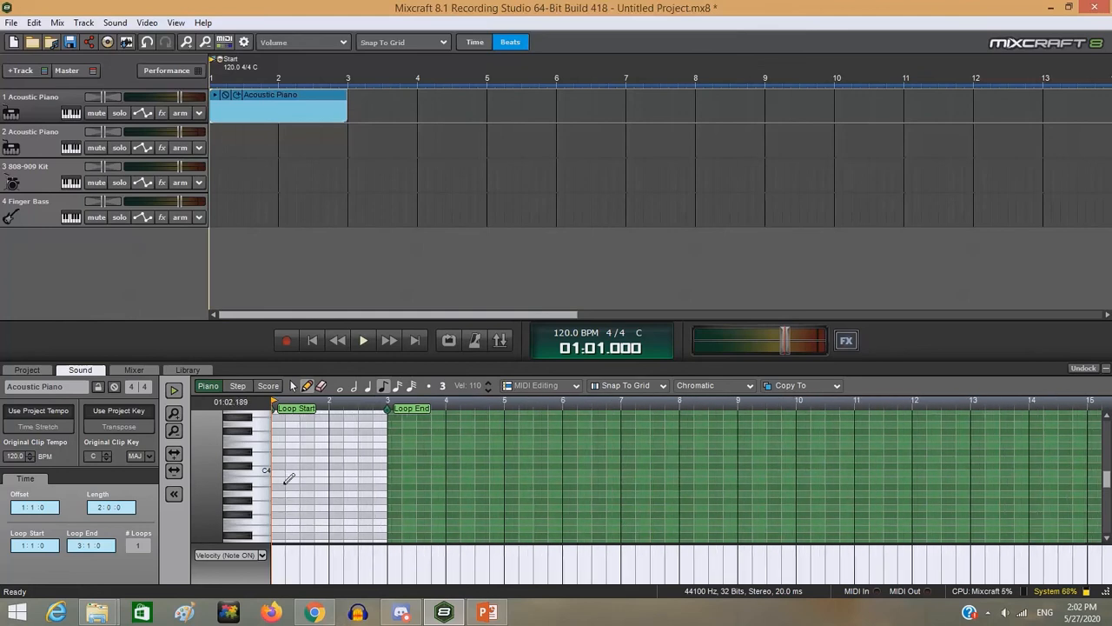
{"action": "scroll", "coordinate": [287, 483], "scroll_direction": "up", "scroll_amount": 2}
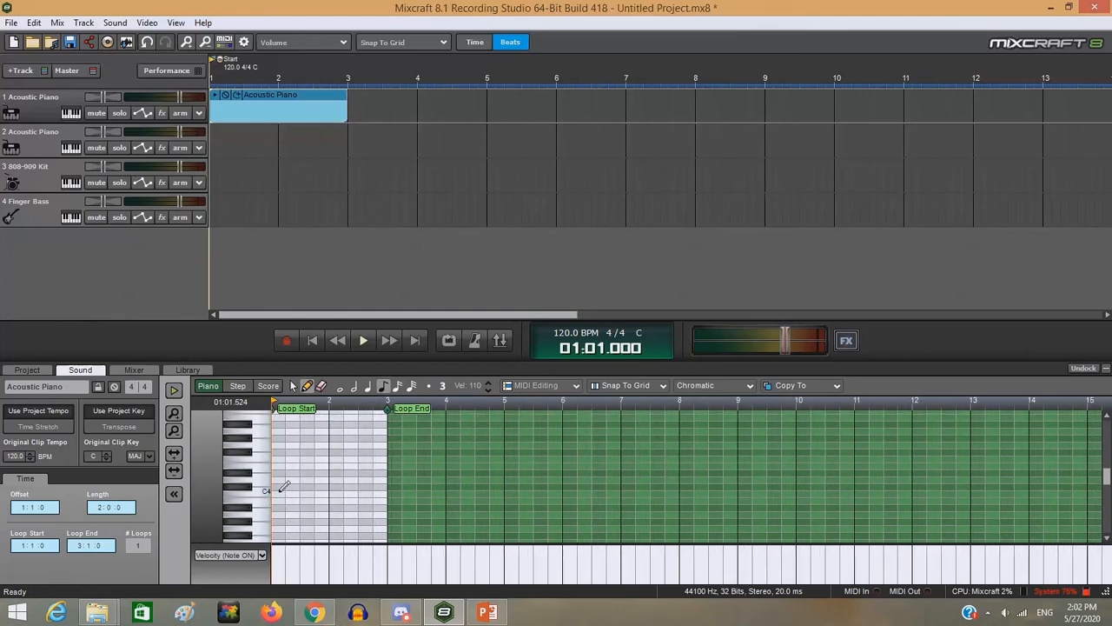
{"action": "left_click", "coordinate": [279, 491]}
{"action": "scroll", "coordinate": [285, 489], "scroll_direction": "up", "scroll_amount": 2}
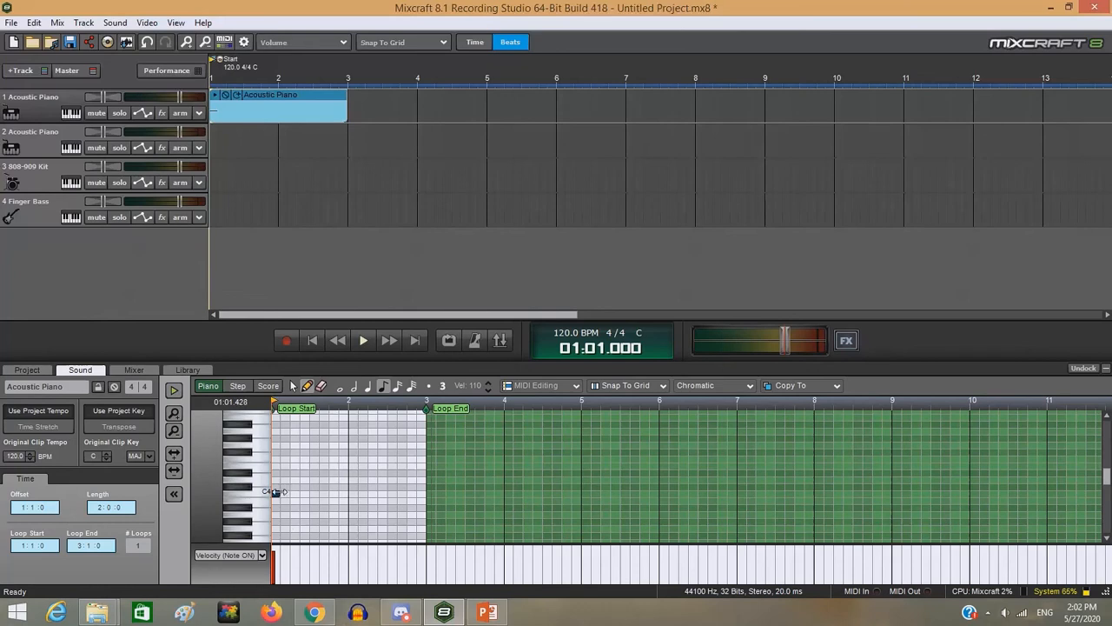
{"action": "left_click_drag", "start_coordinate": [278, 492], "coordinate": [310, 504]}
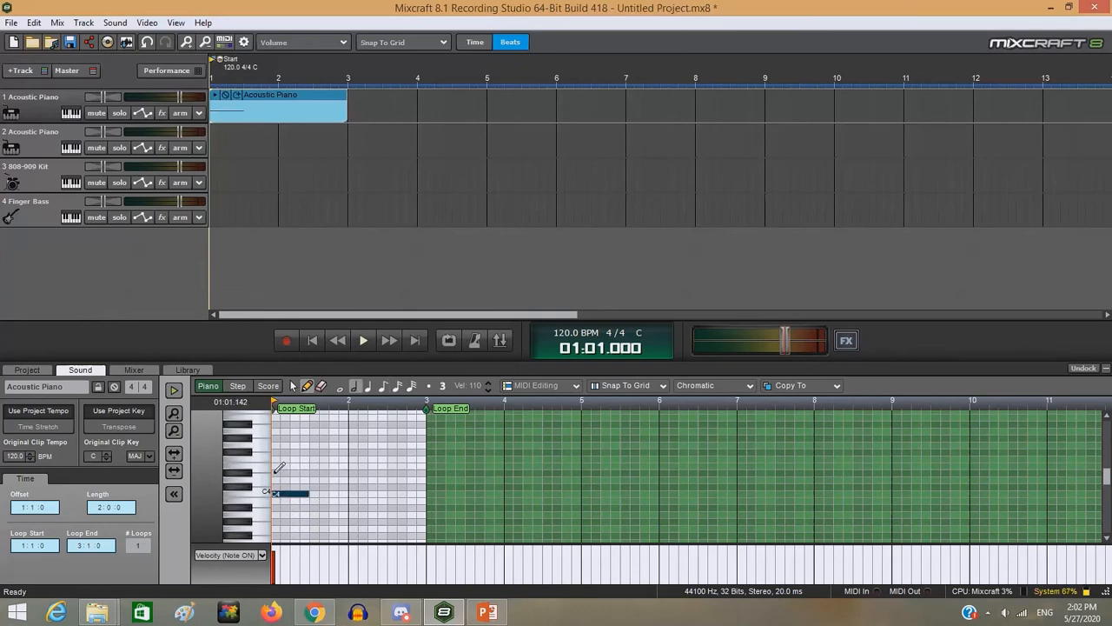
{"action": "left_click", "coordinate": [277, 472]}
{"action": "left_click", "coordinate": [277, 452]}
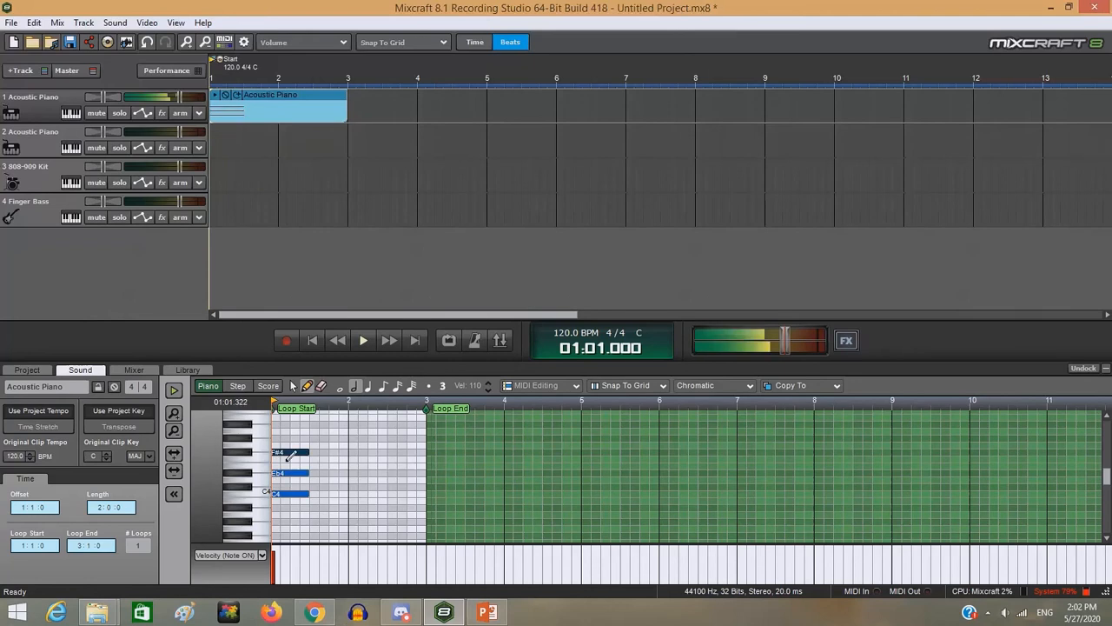
{"action": "left_click_drag", "start_coordinate": [288, 458], "coordinate": [289, 445]}
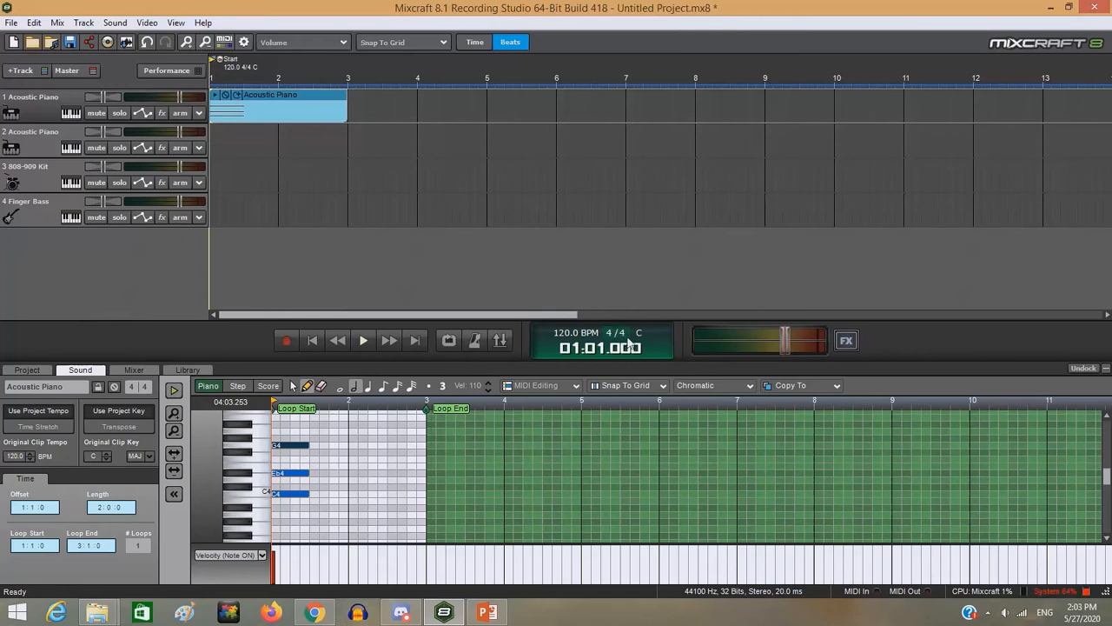
- Add a half-note chord of G3, Bb3 and D4 in the second half of bar 1
{"action": "left_click", "coordinate": [317, 527]}
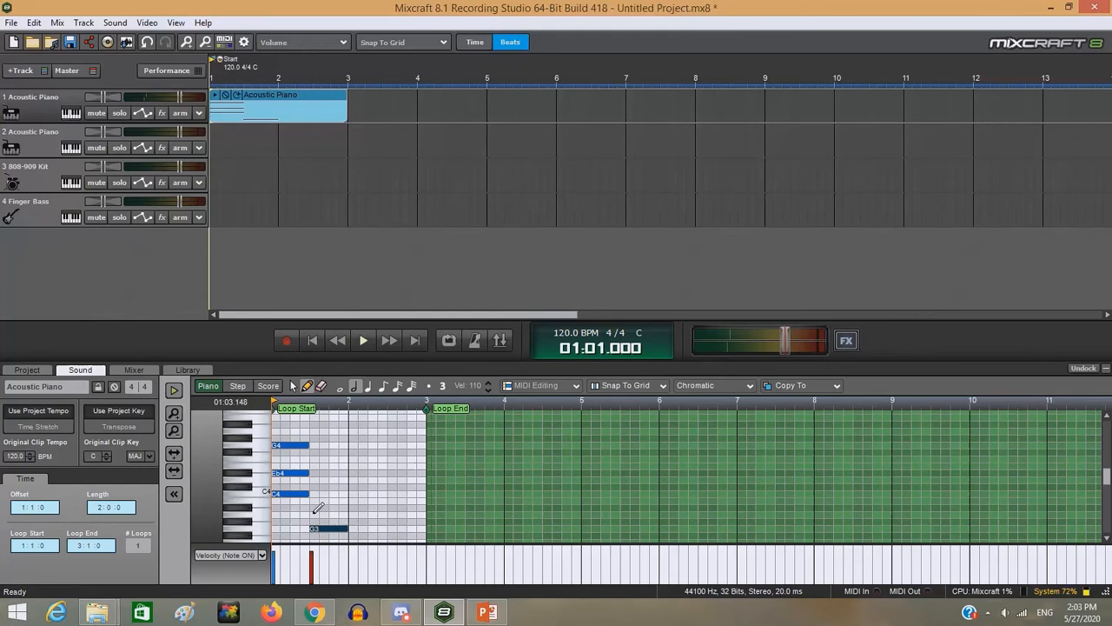
{"action": "left_click", "coordinate": [317, 507]}
{"action": "left_click", "coordinate": [320, 478]}
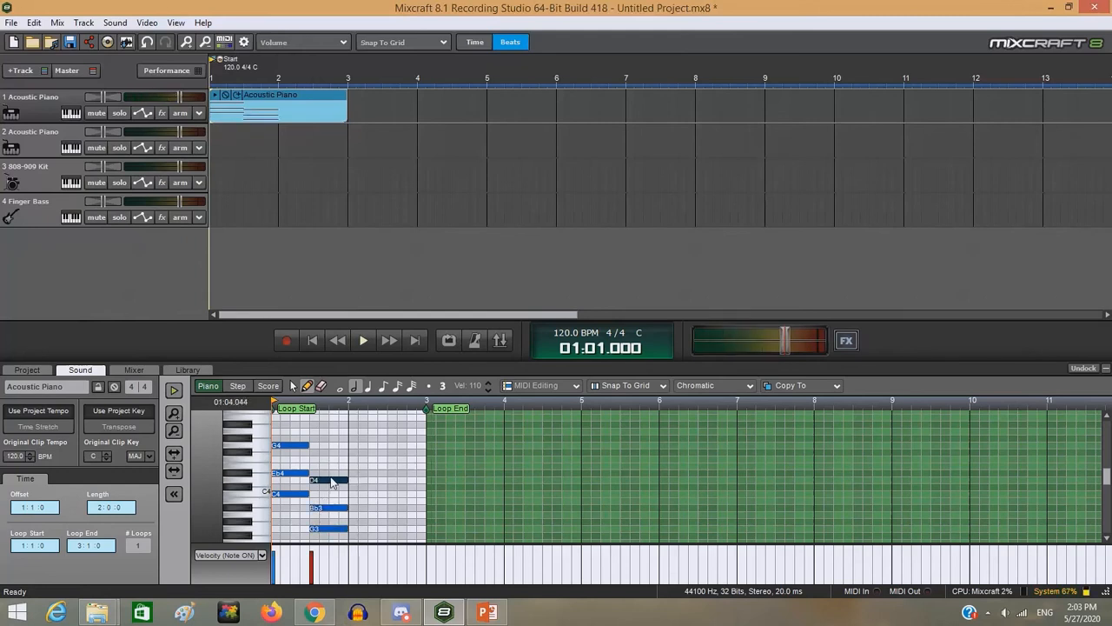
{"action": "mouse_move", "coordinate": [331, 482]}
{"action": "left_mouse_down"}
{"action": "mouse_move", "coordinate": [332, 510]}
{"action": "mouse_move", "coordinate": [331, 483]}
{"action": "left_mouse_up"}
- Add a half-note chord of A3, C4 and E4 in the first half of bar 2
{"action": "left_click", "coordinate": [353, 515]}
{"action": "left_click", "coordinate": [354, 493]}
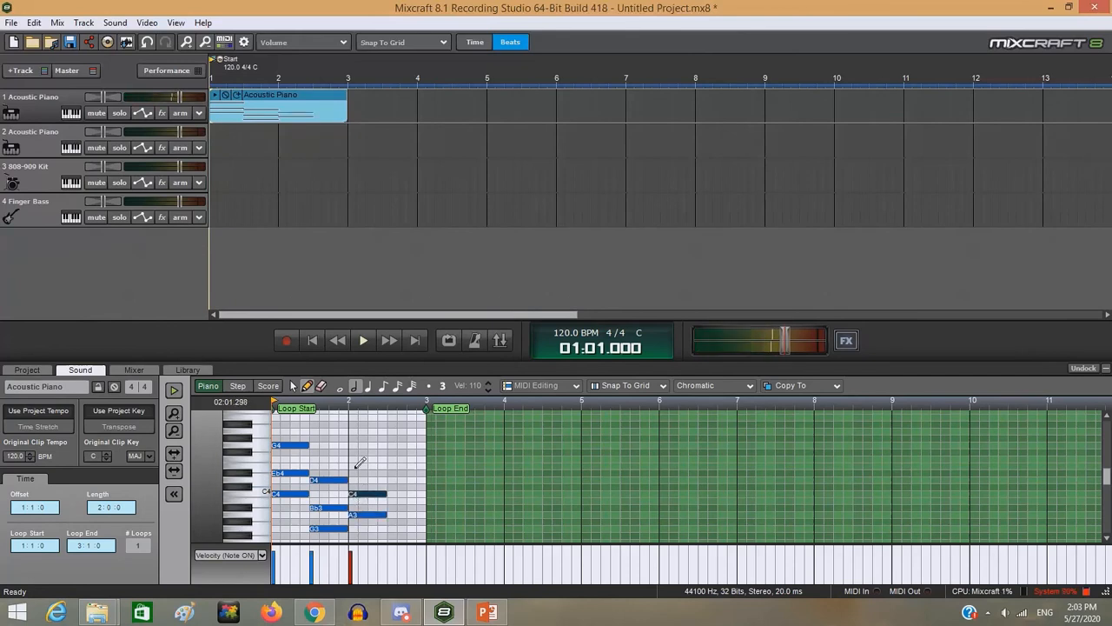
{"action": "left_click", "coordinate": [359, 466]}
- Add a half-note chord of B3, D4 and F#4 in the second half of bar 2, aligned to beat 3
{"action": "left_click", "coordinate": [401, 499]}
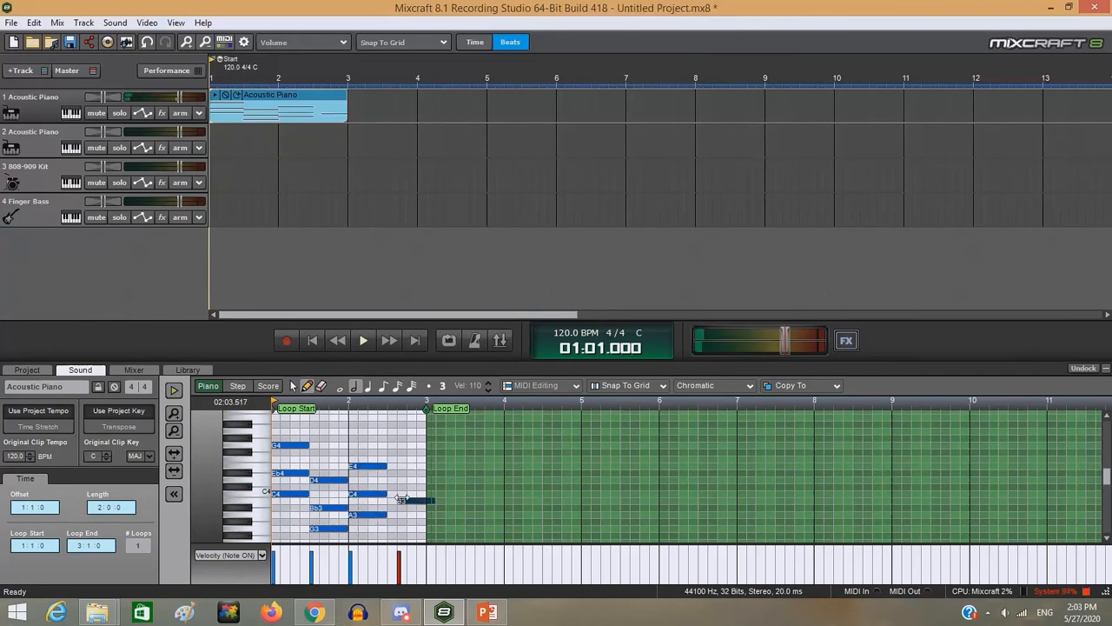
{"action": "left_click_drag", "start_coordinate": [403, 501], "coordinate": [394, 500]}
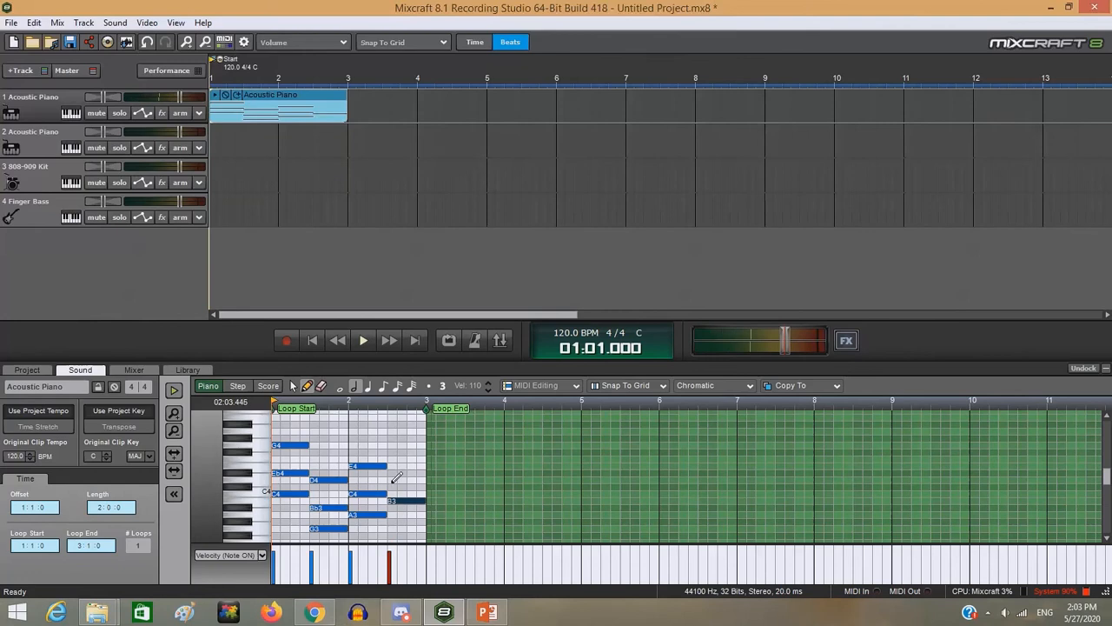
{"action": "left_click", "coordinate": [396, 480]}
{"action": "left_click", "coordinate": [393, 453]}
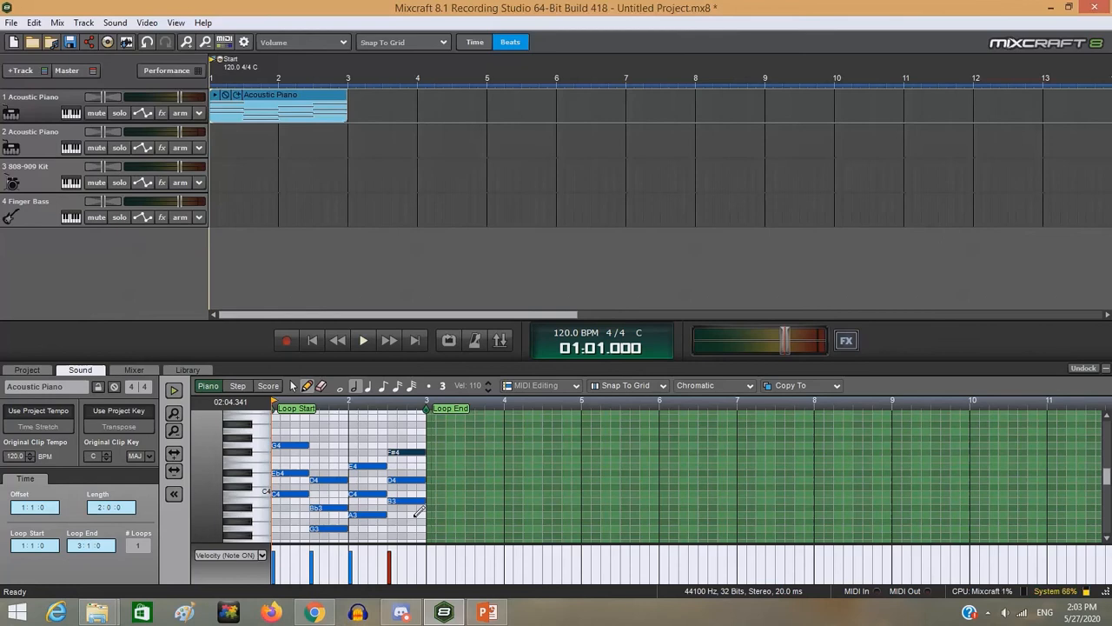
- Extend the Acoustic Piano clip to bar 5 so the chords repeat, and audition the clip looped
{"action": "left_click_drag", "start_coordinate": [348, 113], "coordinate": [486, 123]}
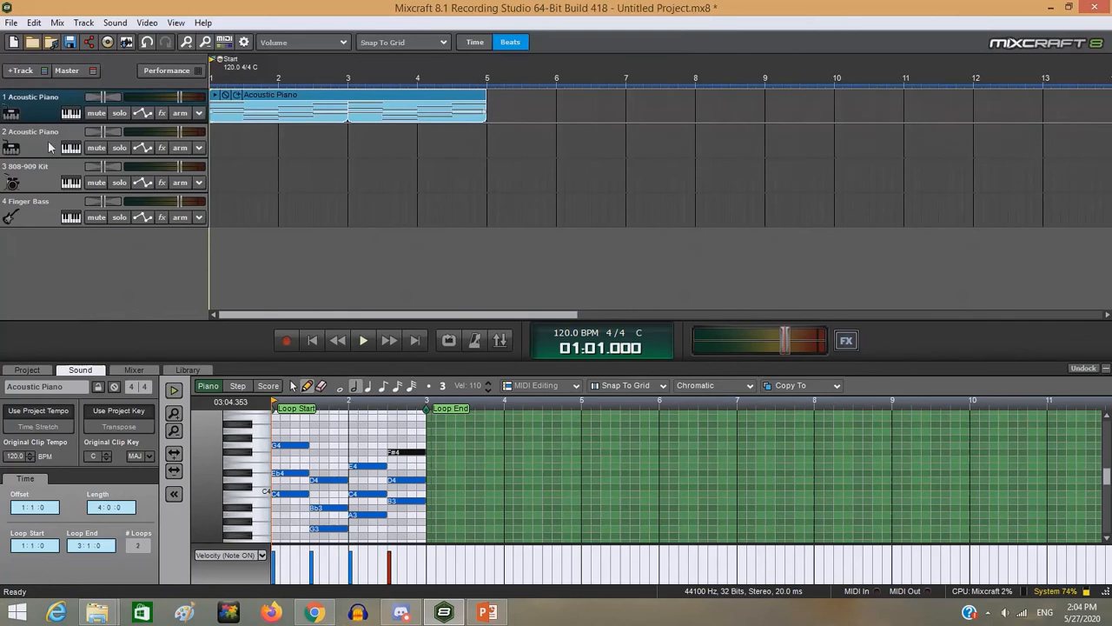
{"action": "left_click", "coordinate": [25, 185]}
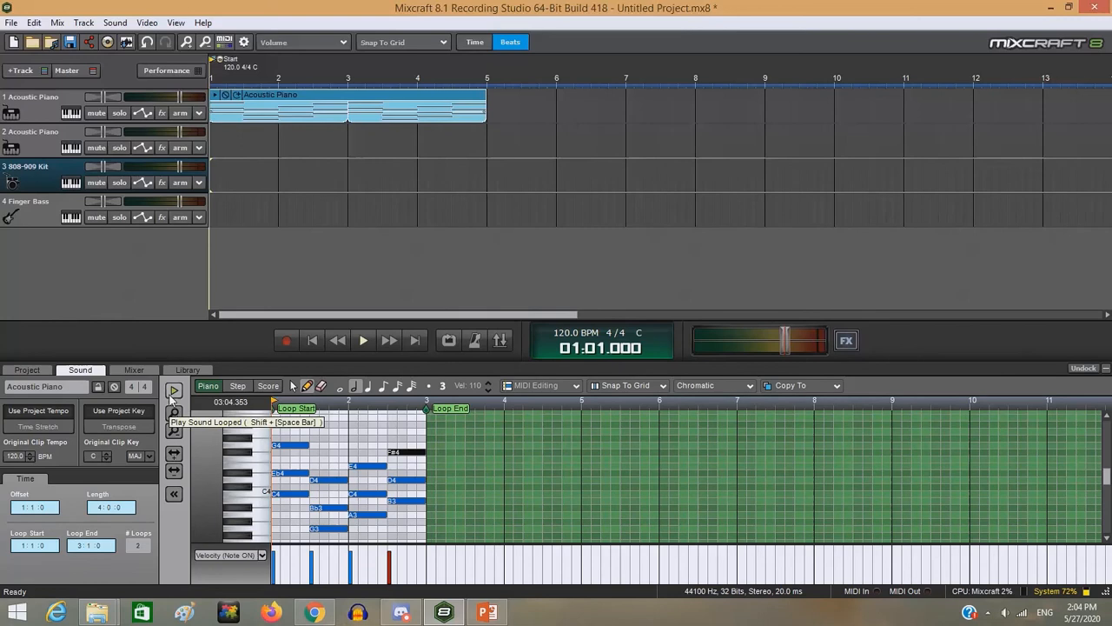
{"action": "left_click", "coordinate": [173, 391]}
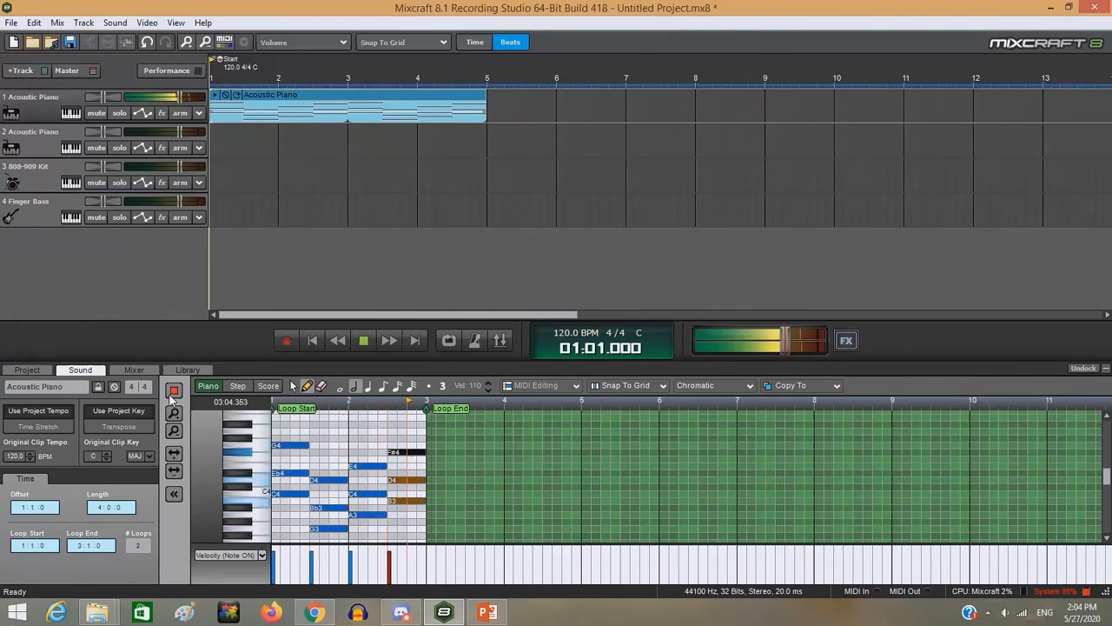
{"action": "left_click", "coordinate": [174, 391]}
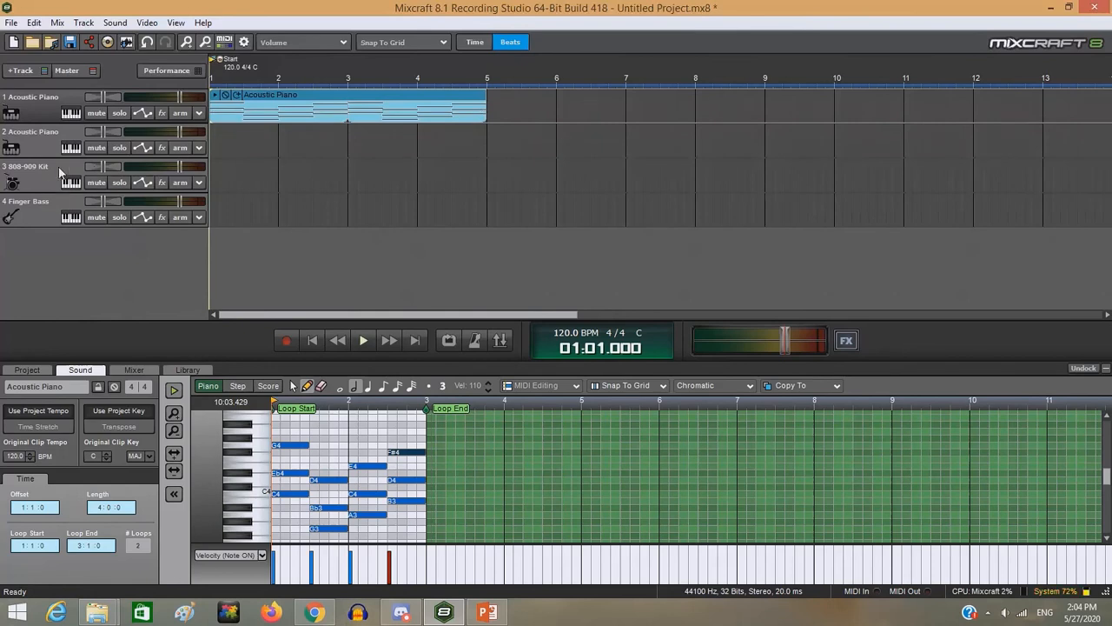
- Move the second Acoustic Piano track below Finger Bass and create a clip at bar 3 of the 808-909 Kit track
{"action": "left_click_drag", "start_coordinate": [49, 145], "coordinate": [59, 213]}
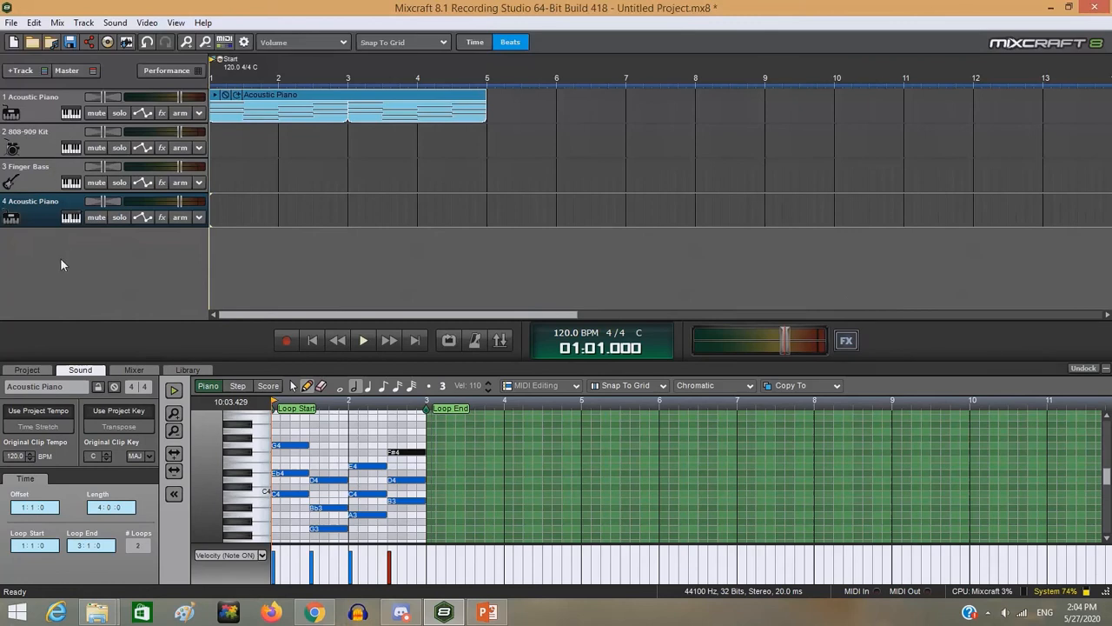
{"action": "double_click", "coordinate": [345, 138]}
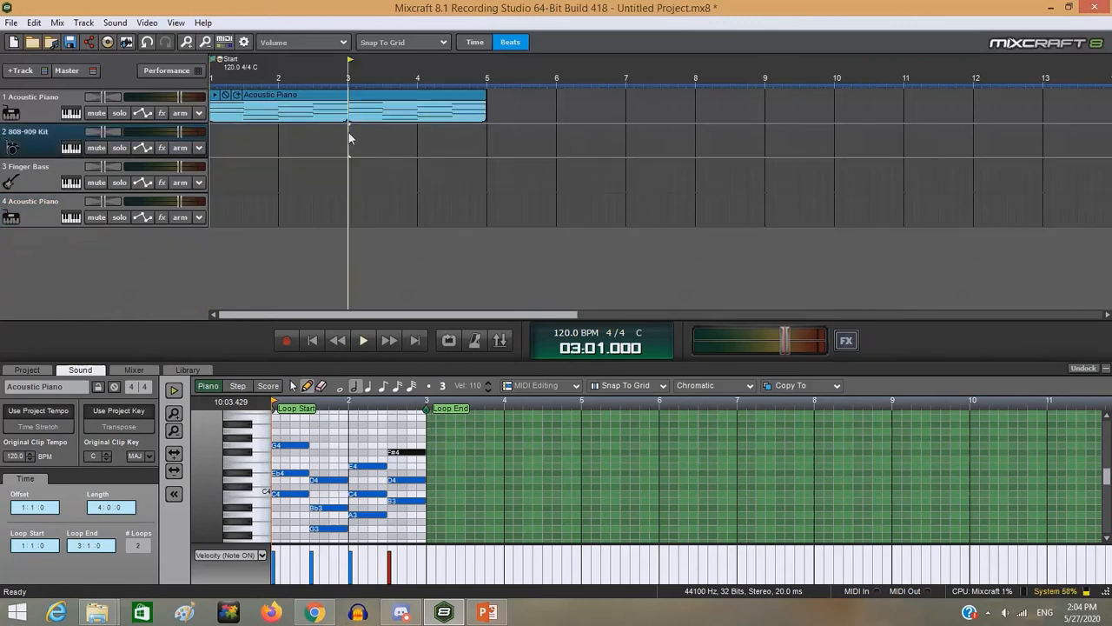
- In the drum clip's step editor, remove all existing drum rows and add only 808 Bass Drum
{"action": "left_click", "coordinate": [237, 385]}
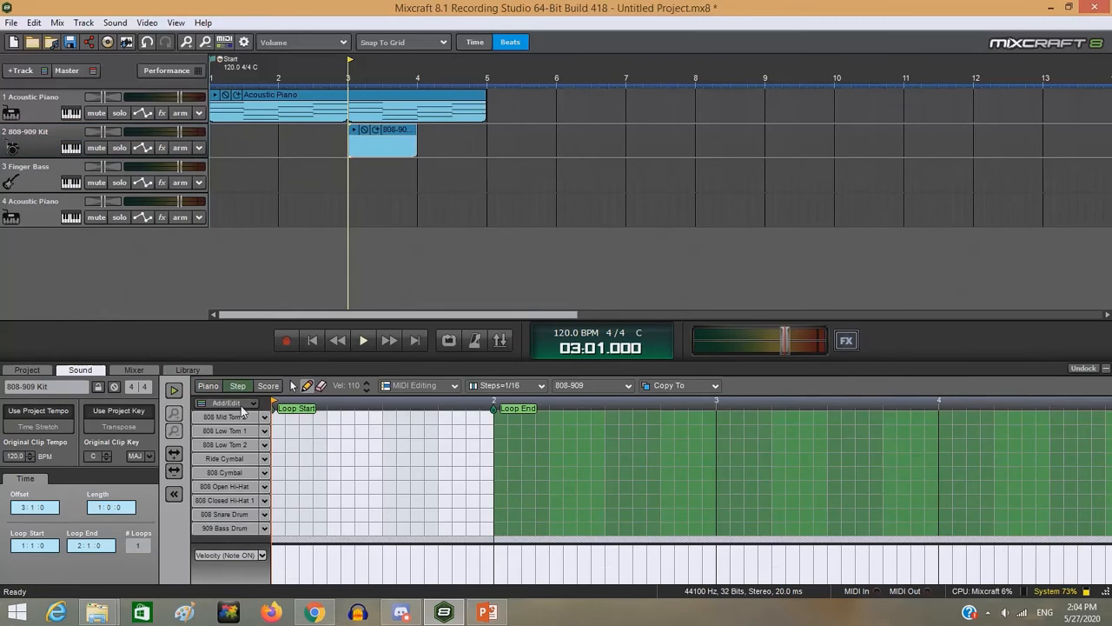
{"action": "left_click", "coordinate": [233, 459]}
{"action": "left_click", "coordinate": [257, 546]}
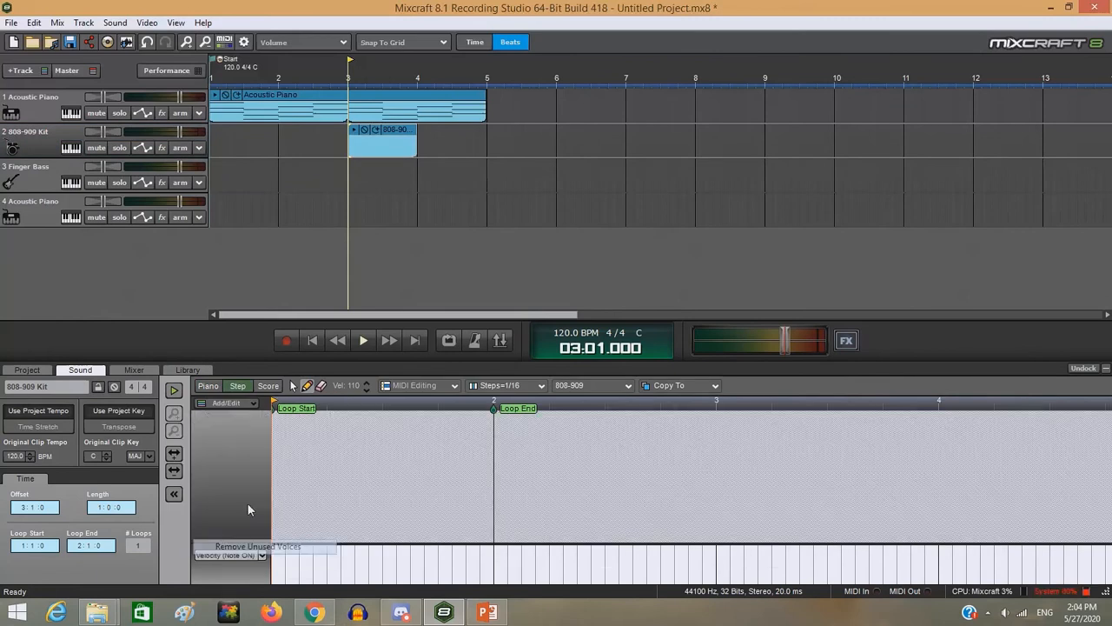
{"action": "left_click", "coordinate": [240, 404]}
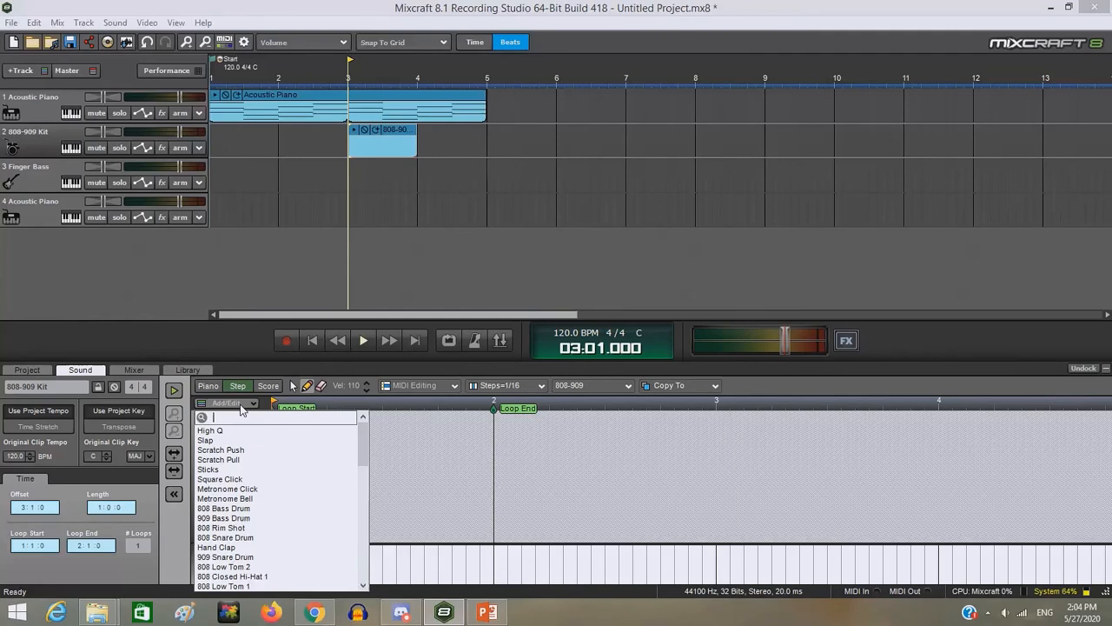
{"action": "type", "text": "bas"}
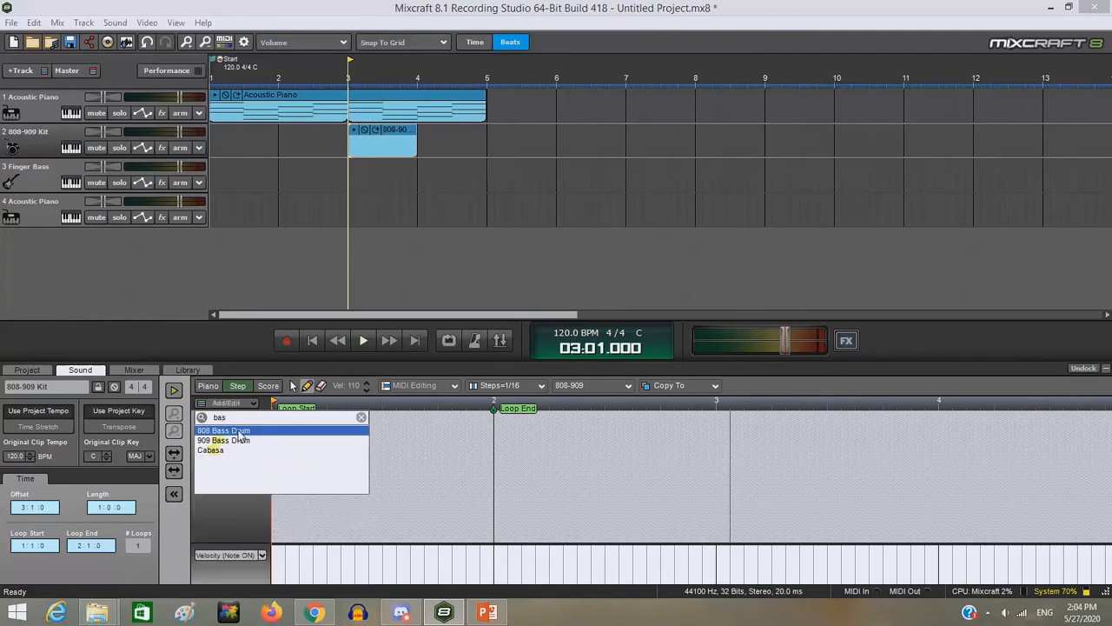
{"action": "left_click", "coordinate": [242, 430]}
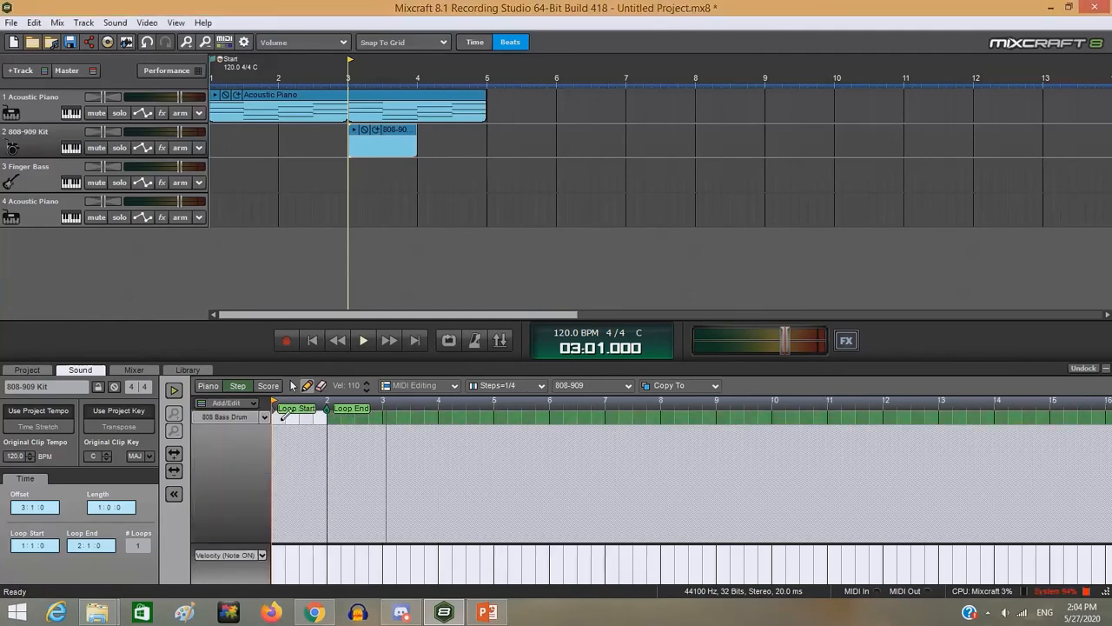
- With 1/4 steps, place 808 Bass Drum hits on all four beats of the clip's bar and extend the clip to bar 5
{"action": "left_click", "coordinate": [280, 419]}
{"action": "left_click", "coordinate": [294, 418]}
{"action": "left_click", "coordinate": [307, 417]}
{"action": "left_click", "coordinate": [320, 418]}
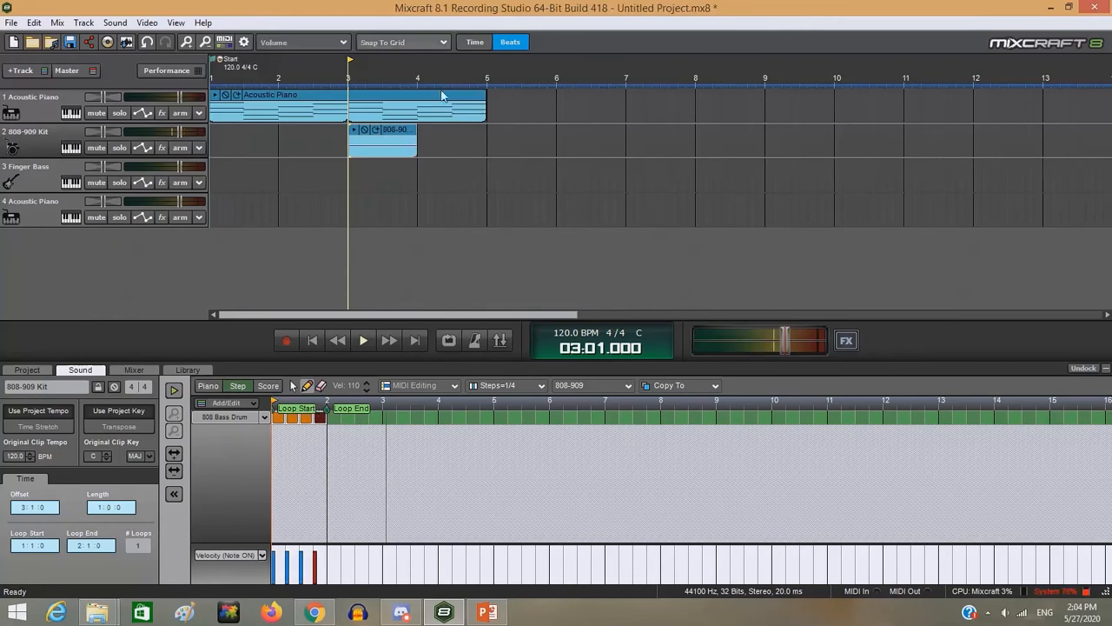
{"action": "left_click_drag", "start_coordinate": [417, 149], "coordinate": [480, 148]}
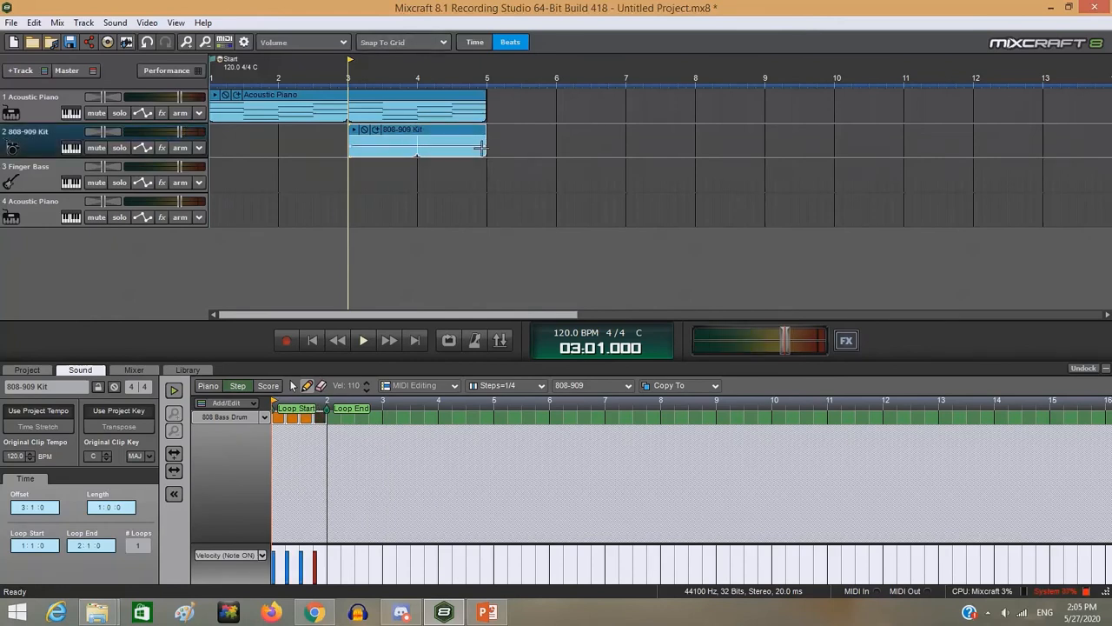
- Audition the piano and drum clips, try a project tempo of 80 BPM and play the song from the start
{"action": "left_click", "coordinate": [363, 341]}
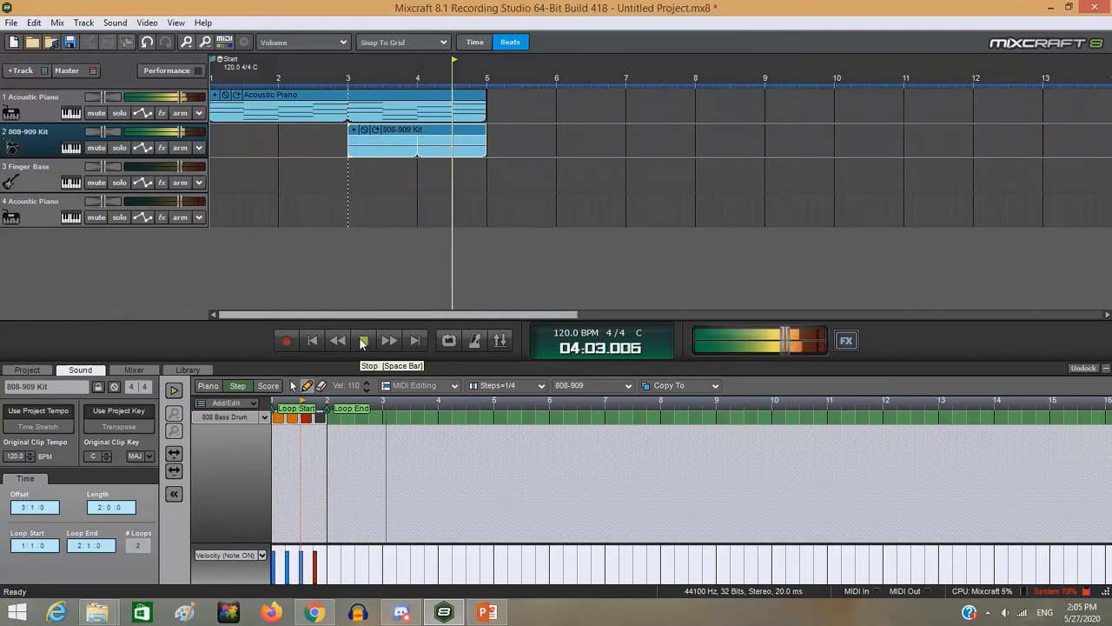
{"action": "left_click", "coordinate": [579, 336]}
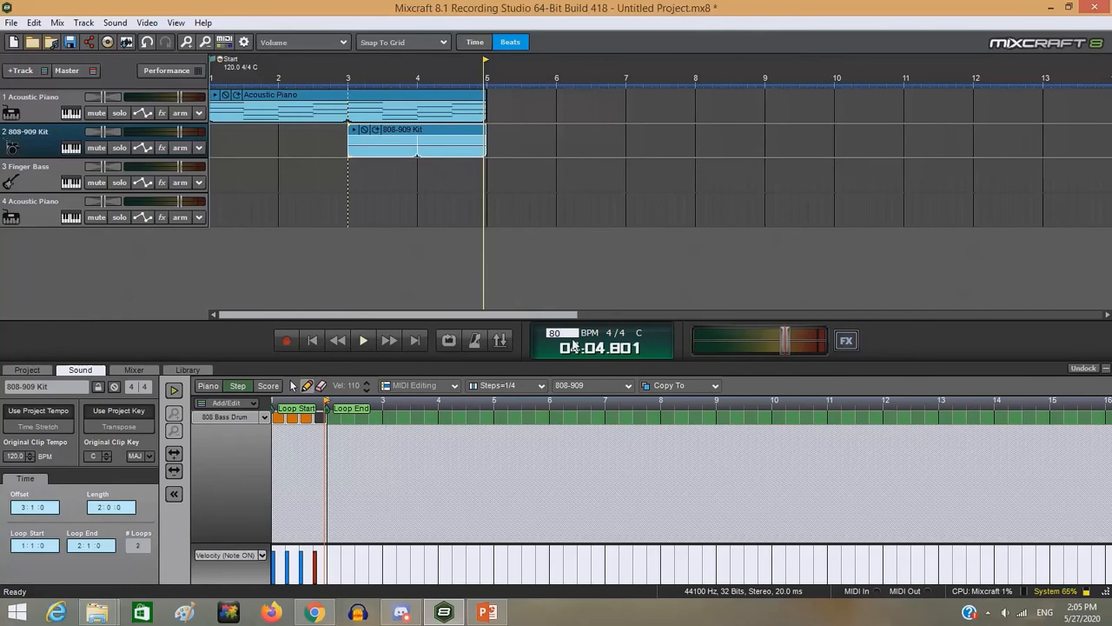
{"action": "key", "text": "Return"}
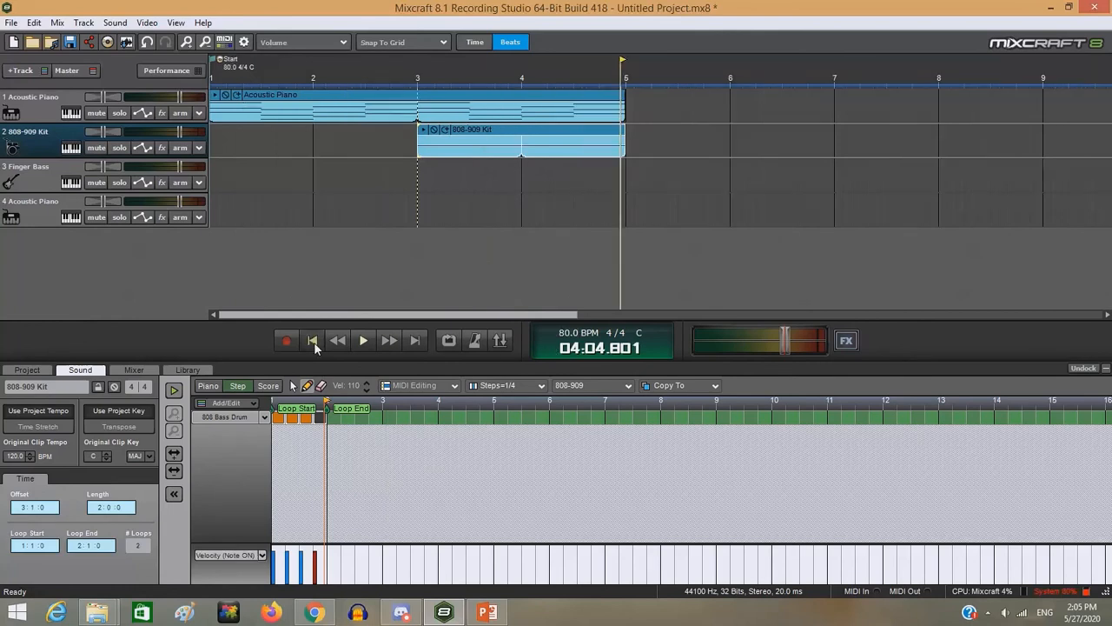
{"action": "left_click", "coordinate": [314, 342]}
{"action": "left_click", "coordinate": [365, 339]}
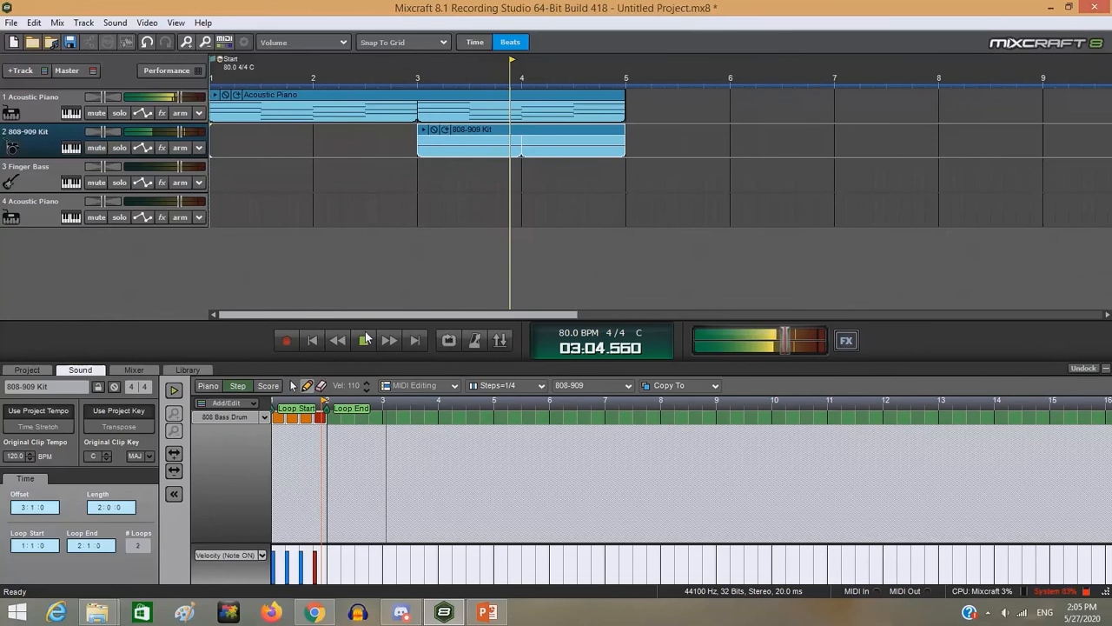
{"action": "left_click", "coordinate": [366, 342]}
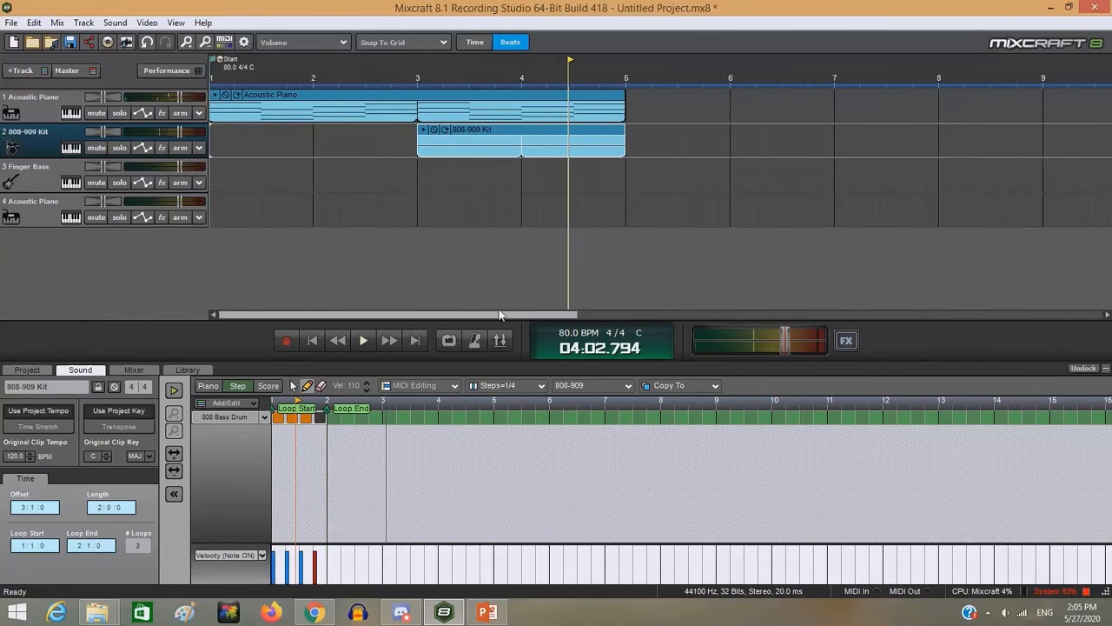
- Set the project tempo to 100 BPM and audition the song from bar 3
{"action": "left_click", "coordinate": [556, 329]}
{"action": "type", "text": "100"}
{"action": "key", "text": "Return"}
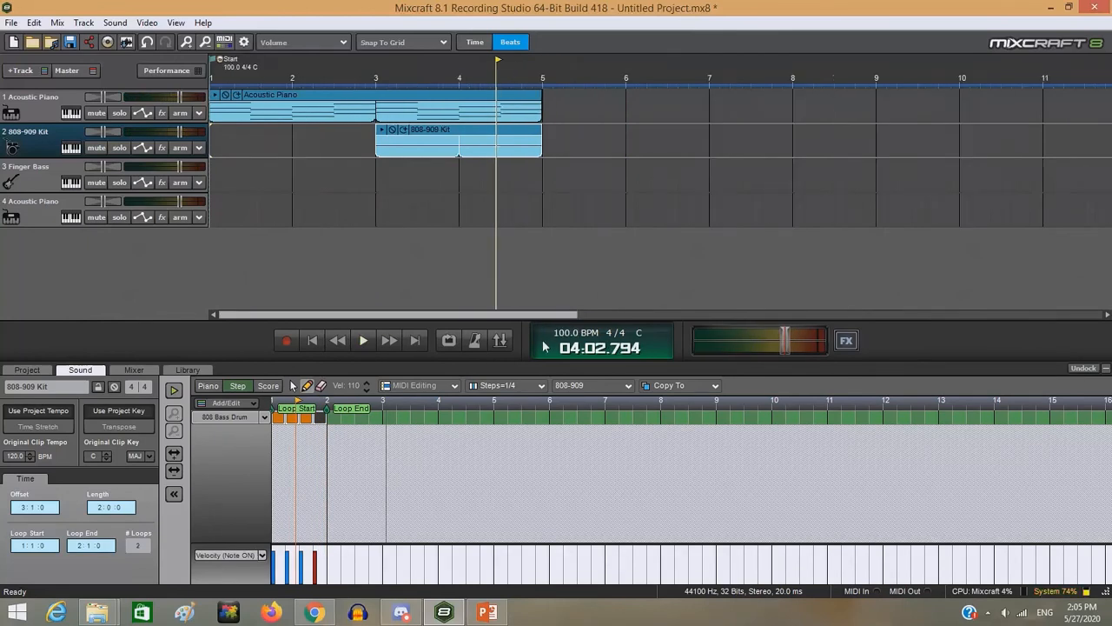
{"action": "left_click", "coordinate": [379, 67]}
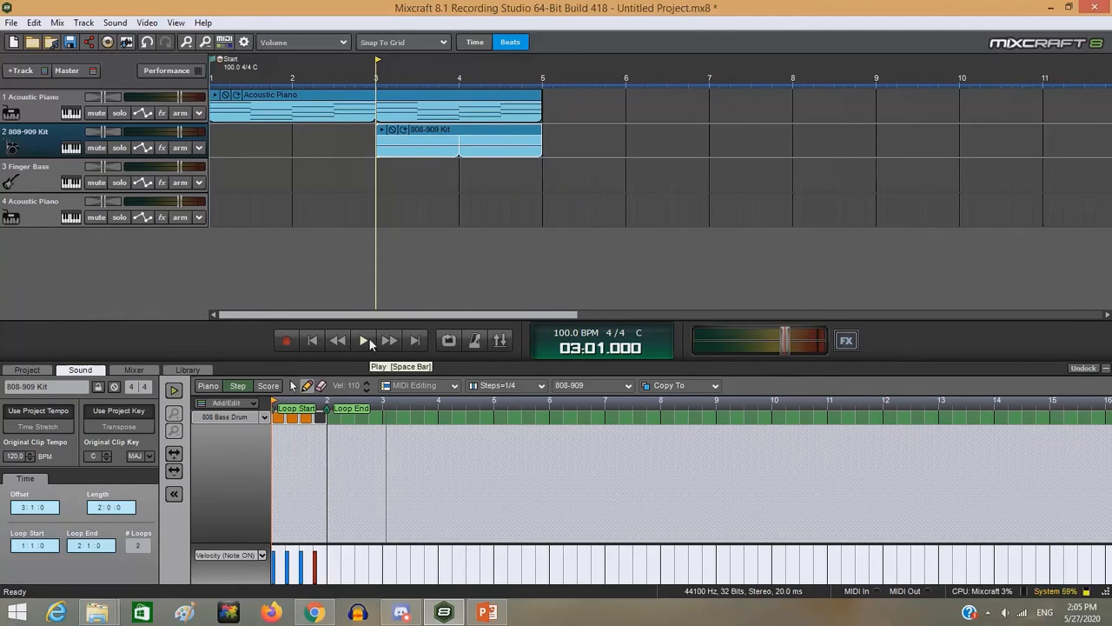
{"action": "left_click", "coordinate": [369, 339]}
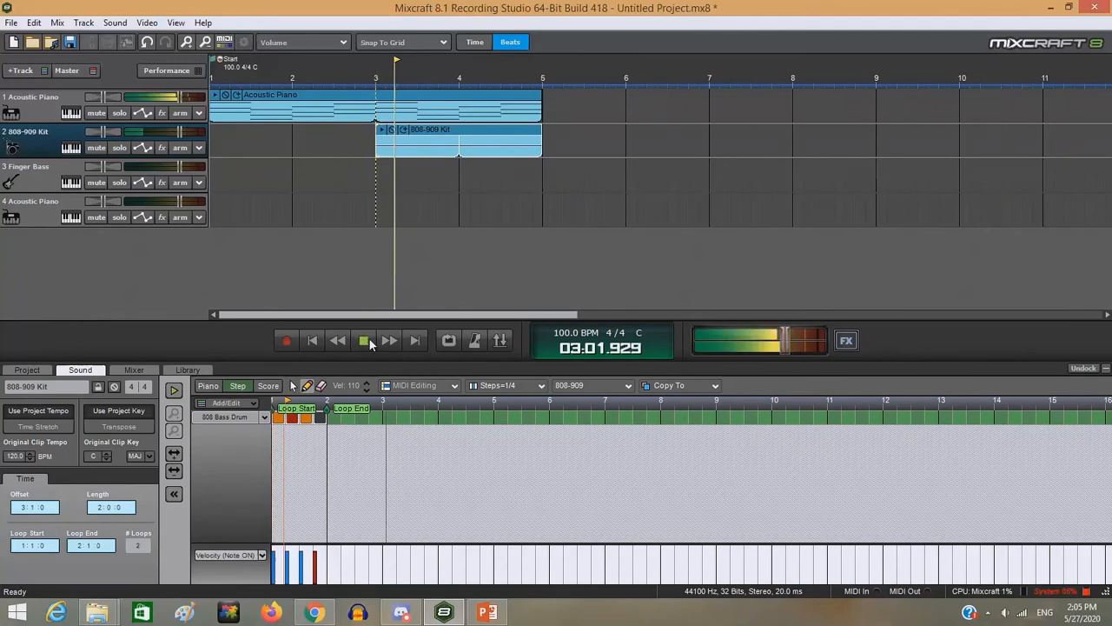
{"action": "left_click", "coordinate": [365, 341]}
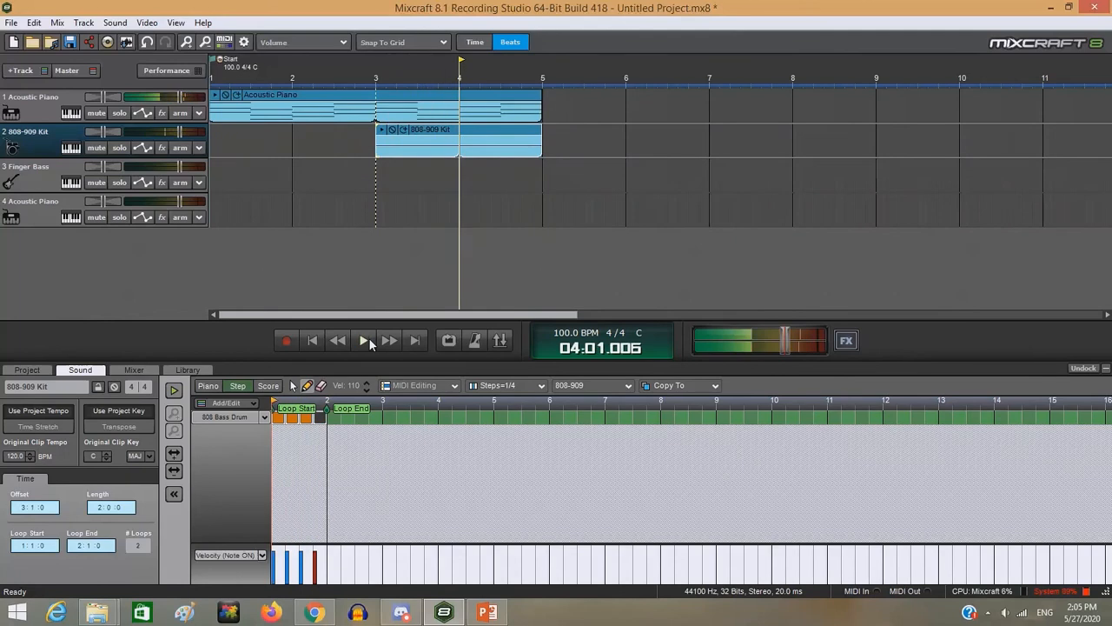
- Extend the first Acoustic Piano clip to bar 7 and paste a copy of the 808-909 Kit clip at bar 5
{"action": "left_click", "coordinate": [264, 418]}
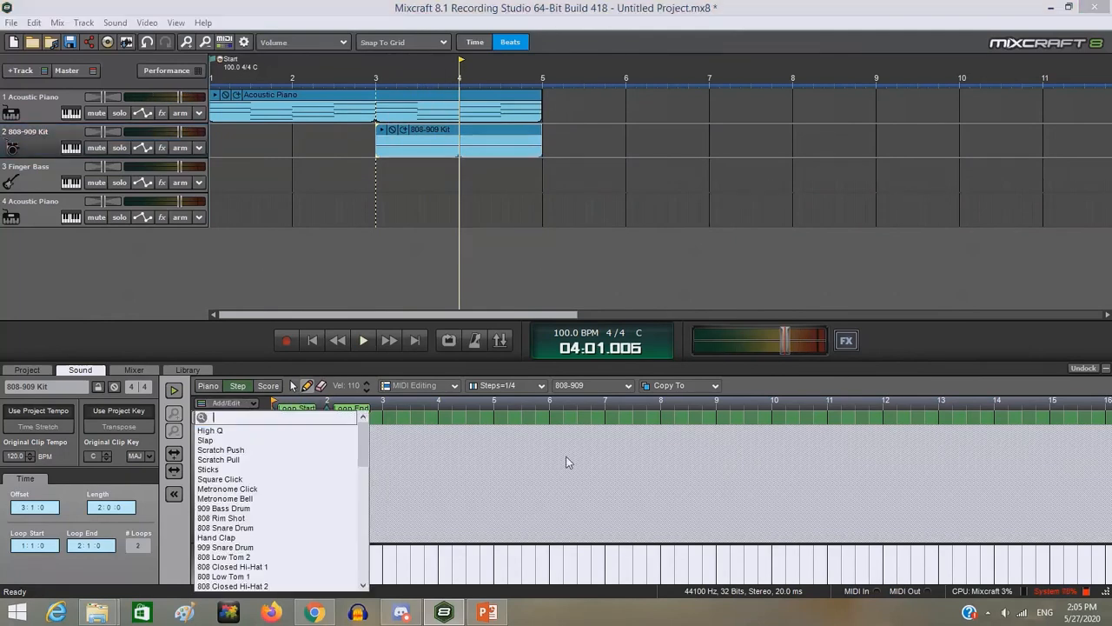
{"action": "left_click", "coordinate": [564, 334]}
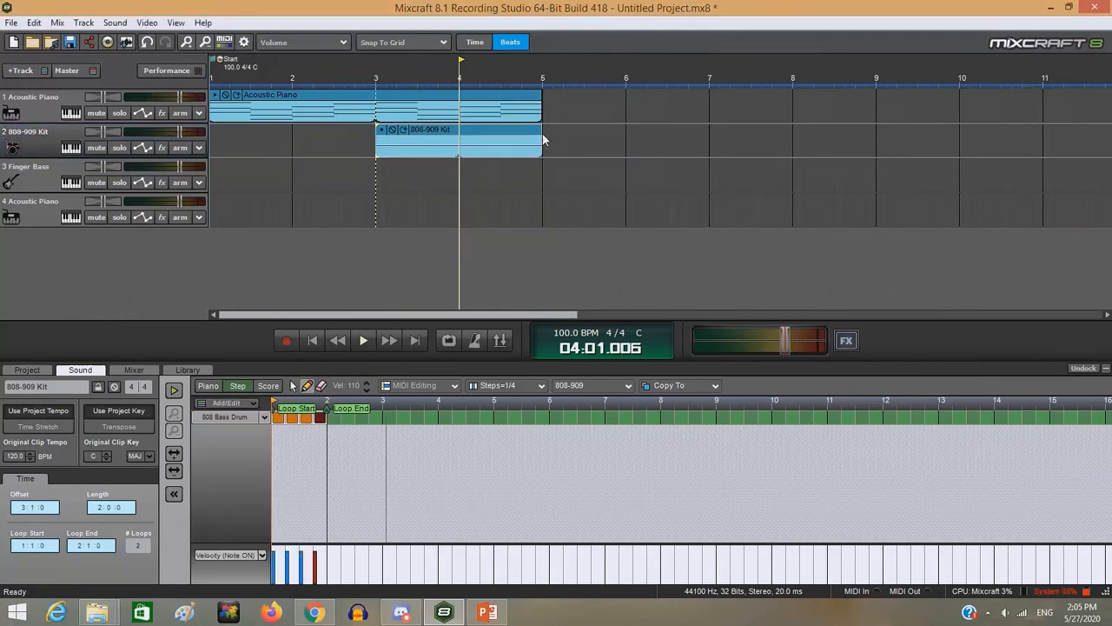
{"action": "left_click_drag", "start_coordinate": [539, 106], "coordinate": [708, 131]}
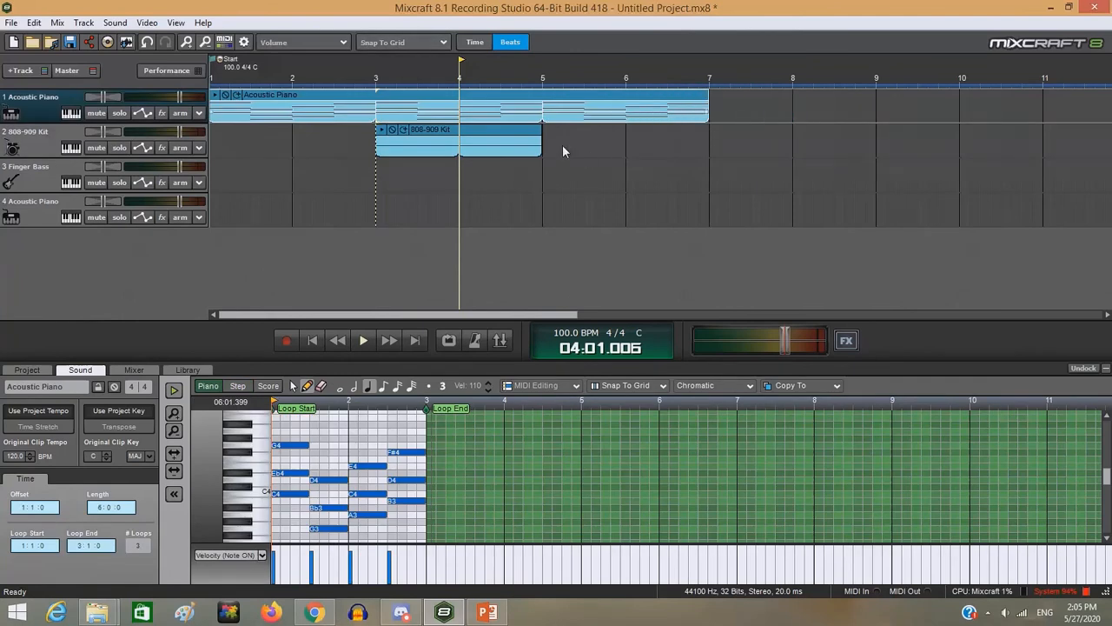
{"action": "left_click", "coordinate": [531, 142]}
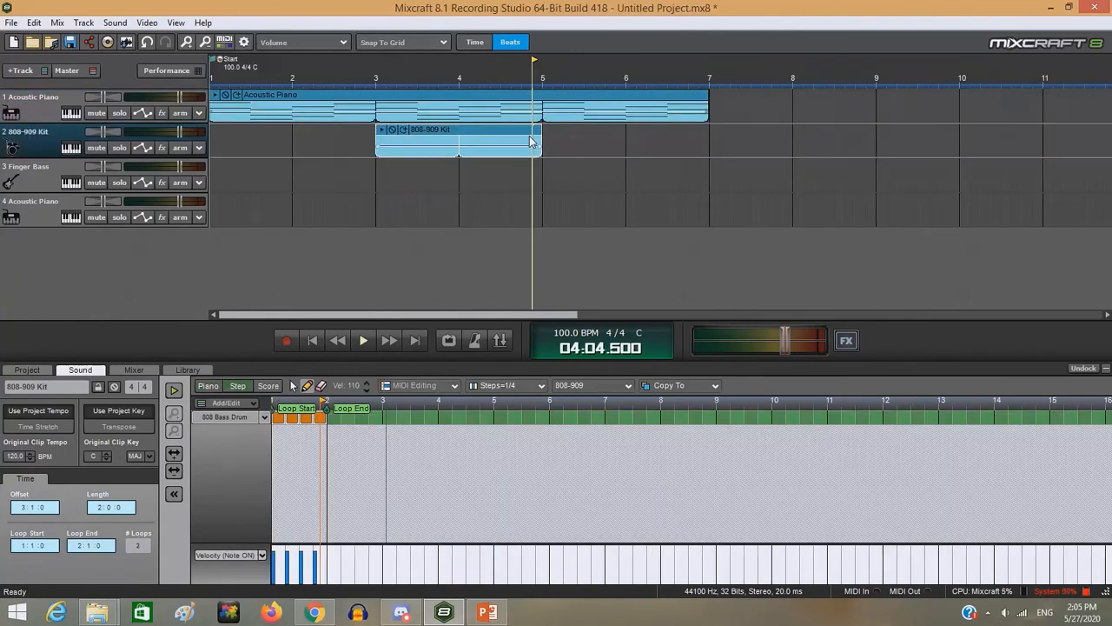
{"action": "left_click", "coordinate": [541, 131]}
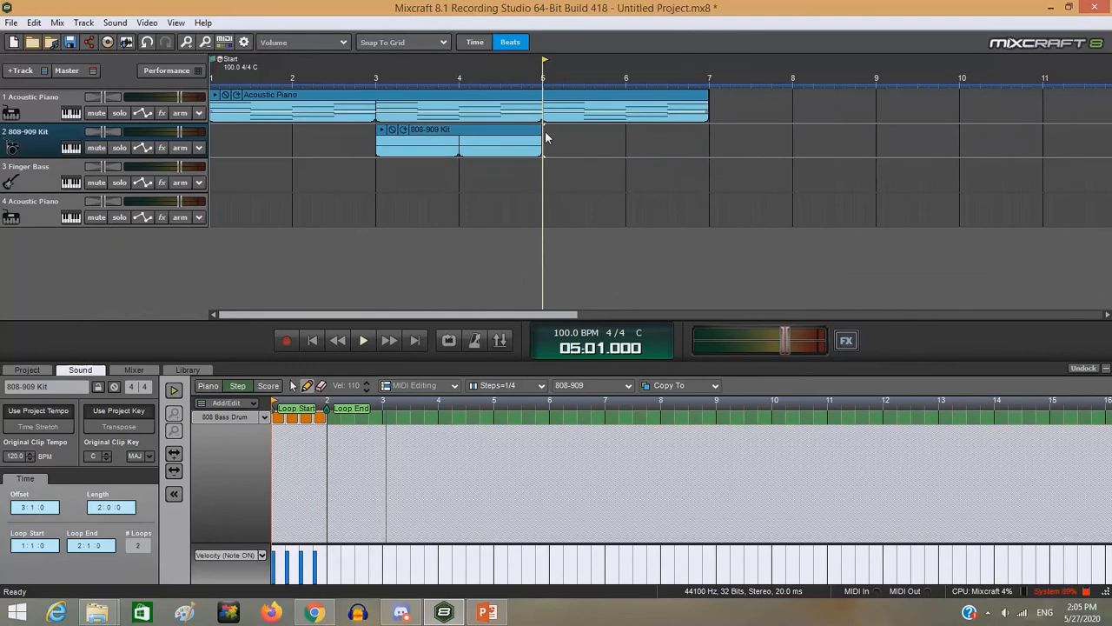
{"action": "key", "text": "ctrl+v"}
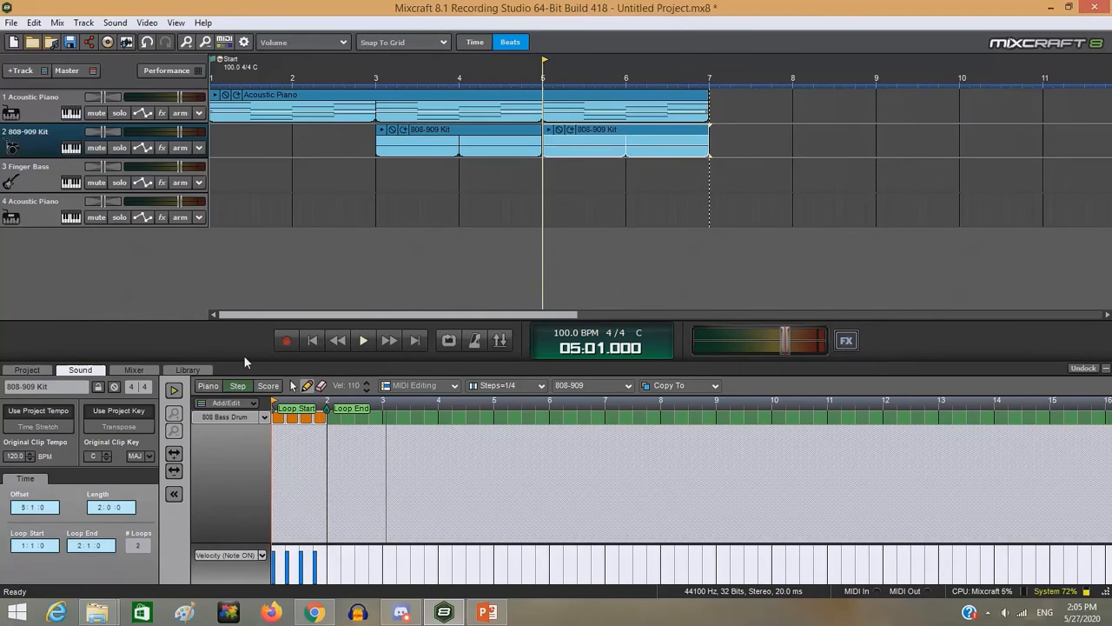
- Add an 808 Snare Drum row to the drum clip at bar 5, with hits on beats 2 and 4
{"action": "left_click", "coordinate": [234, 416]}
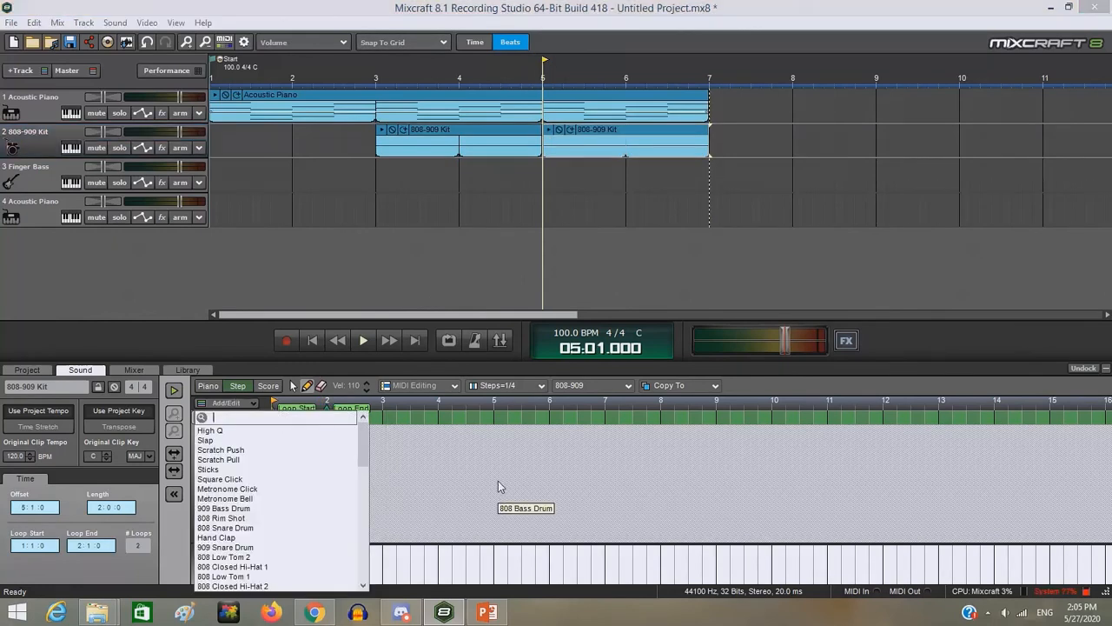
{"action": "type", "text": "sna"}
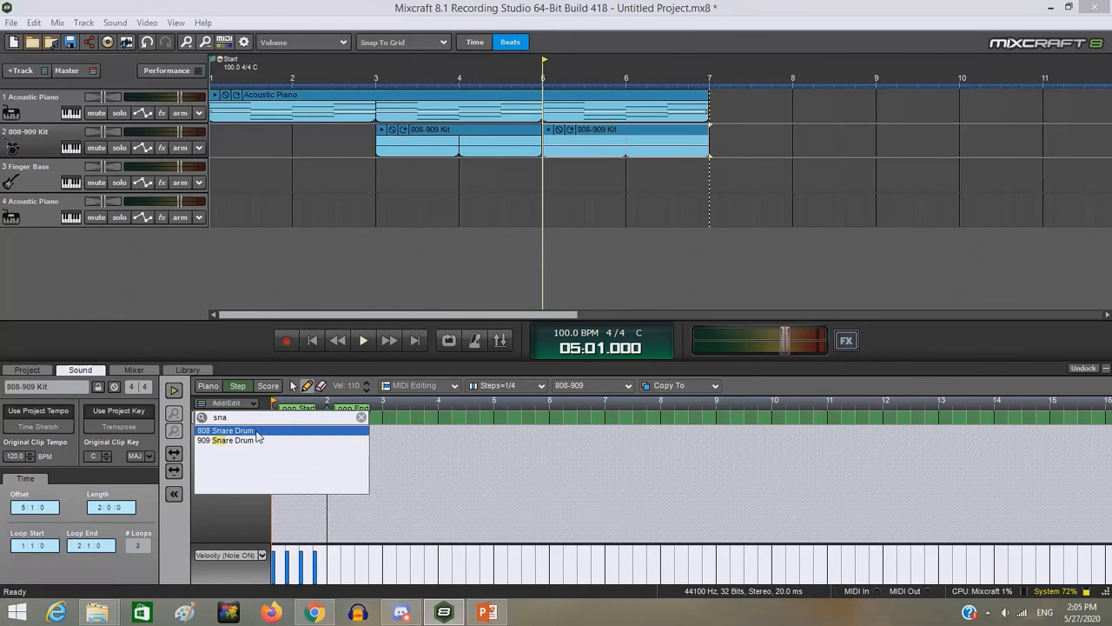
{"action": "left_click", "coordinate": [261, 430]}
{"action": "left_click", "coordinate": [294, 418]}
{"action": "left_click", "coordinate": [320, 418]}
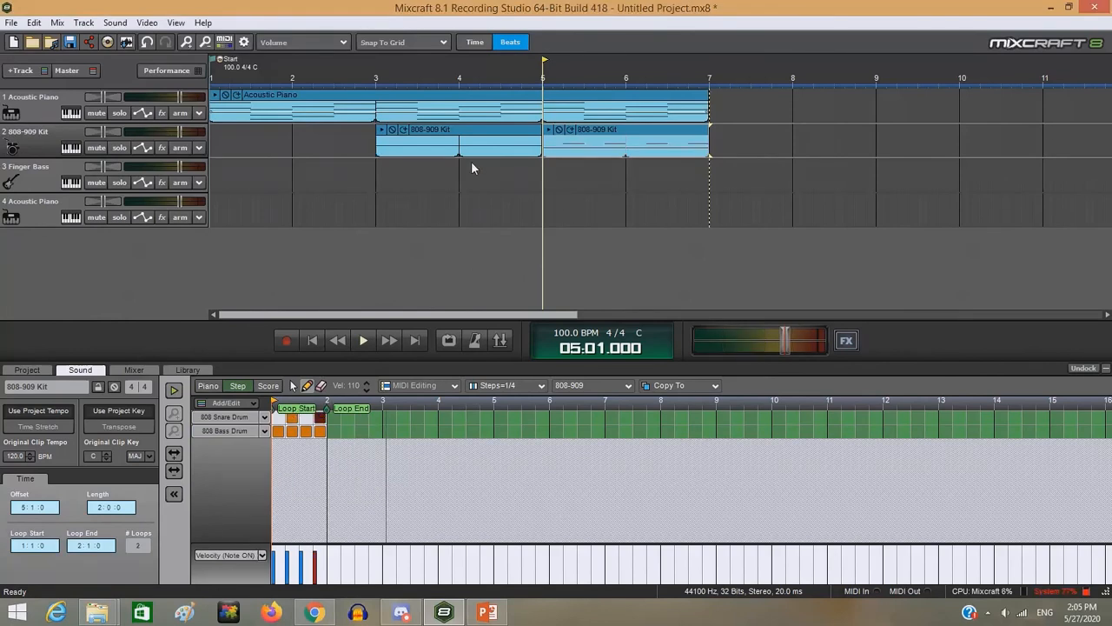
- Create a clip at bar 5 of the Finger Bass track and show its low octaves in the piano roll, checking the piano chords for reference
{"action": "double_click", "coordinate": [545, 168]}
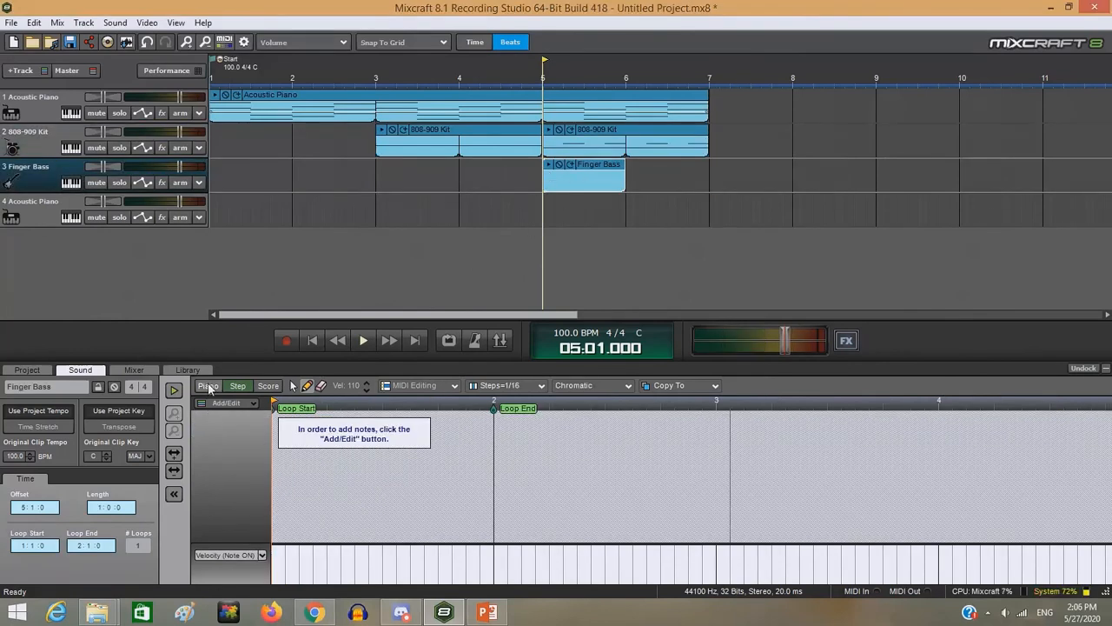
{"action": "left_click", "coordinate": [208, 386]}
{"action": "scroll", "coordinate": [244, 458], "scroll_direction": "down", "scroll_amount": 5}
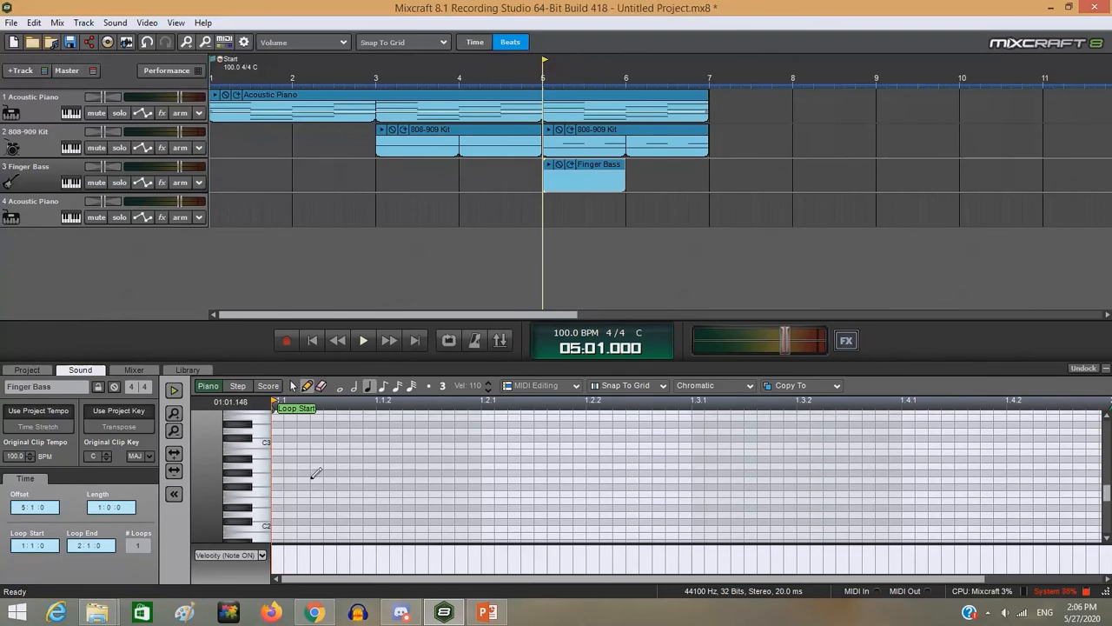
{"action": "left_click", "coordinate": [430, 106]}
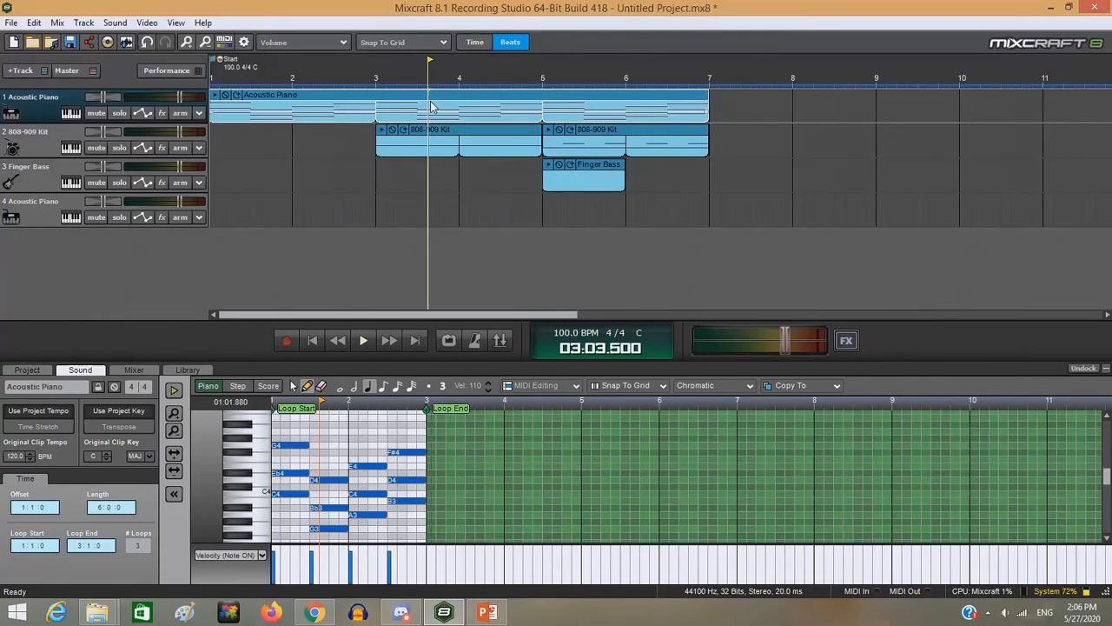
{"action": "left_click", "coordinate": [617, 174]}
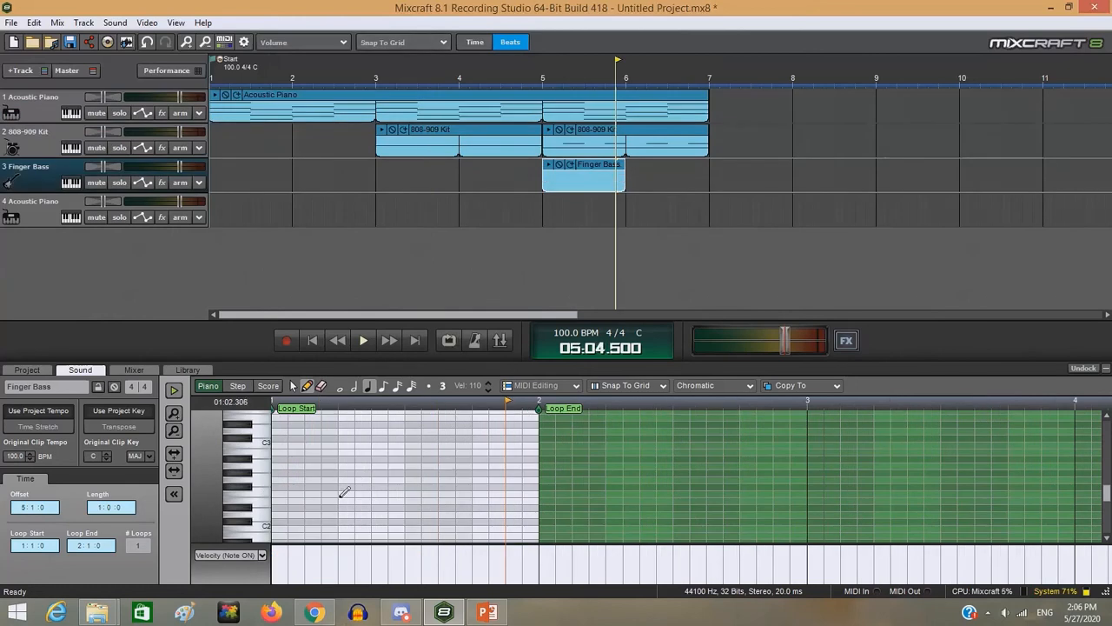
{"action": "scroll", "coordinate": [268, 475], "scroll_direction": "down", "scroll_amount": 2}
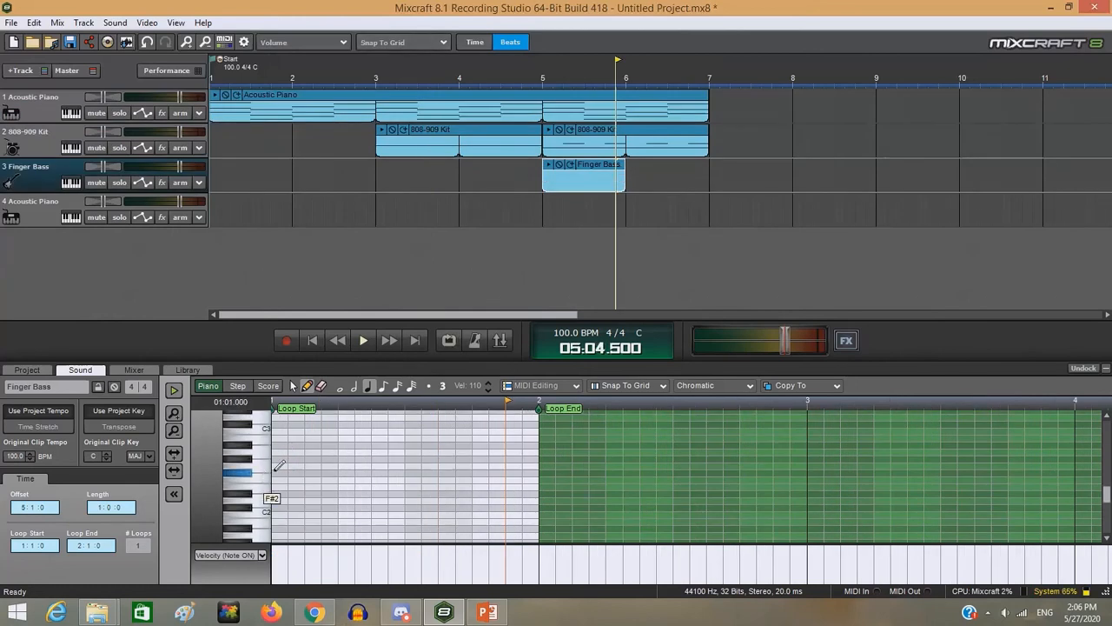
{"action": "scroll", "coordinate": [297, 516], "scroll_direction": "down", "scroll_amount": 1}
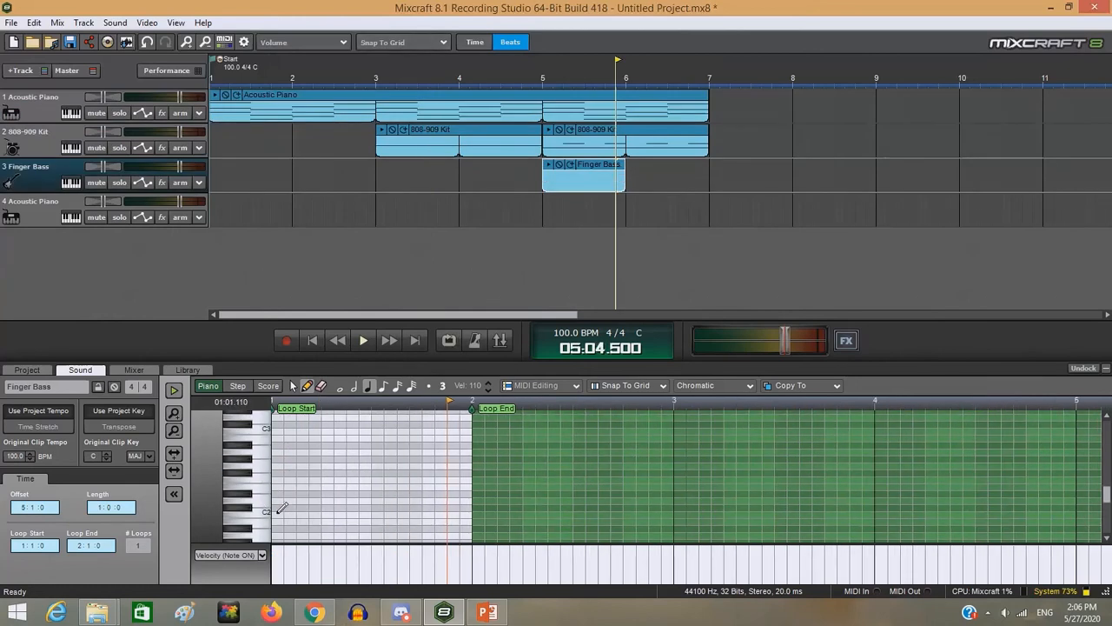
- Draw a C3 note at the start of the Finger Bass clip and shorten it to an eighth note
{"action": "left_click", "coordinate": [280, 513]}
{"action": "left_click_drag", "start_coordinate": [289, 517], "coordinate": [292, 433]}
{"action": "scroll", "coordinate": [228, 459], "scroll_direction": "up", "scroll_amount": 7}
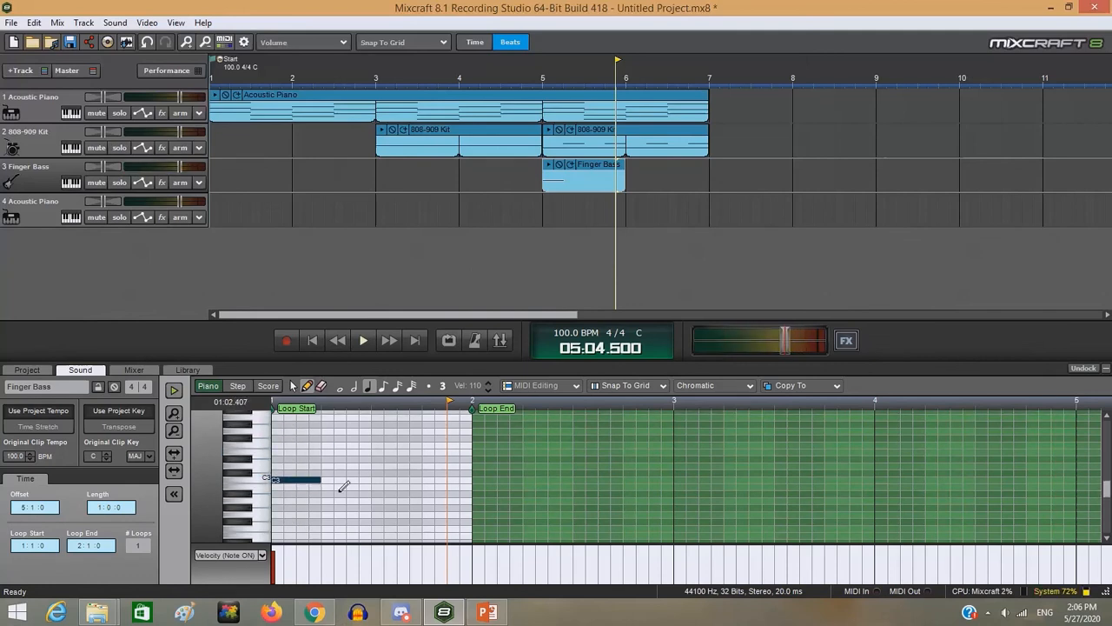
{"action": "left_click_drag", "start_coordinate": [298, 484], "coordinate": [284, 487]}
{"action": "scroll", "coordinate": [426, 435], "scroll_direction": "down", "scroll_amount": 2}
- Add three more consecutive eighth-note C3 notes to the bass clip and set its loop end to bar 3
{"action": "left_click_drag", "start_coordinate": [421, 407], "coordinate": [876, 407]}
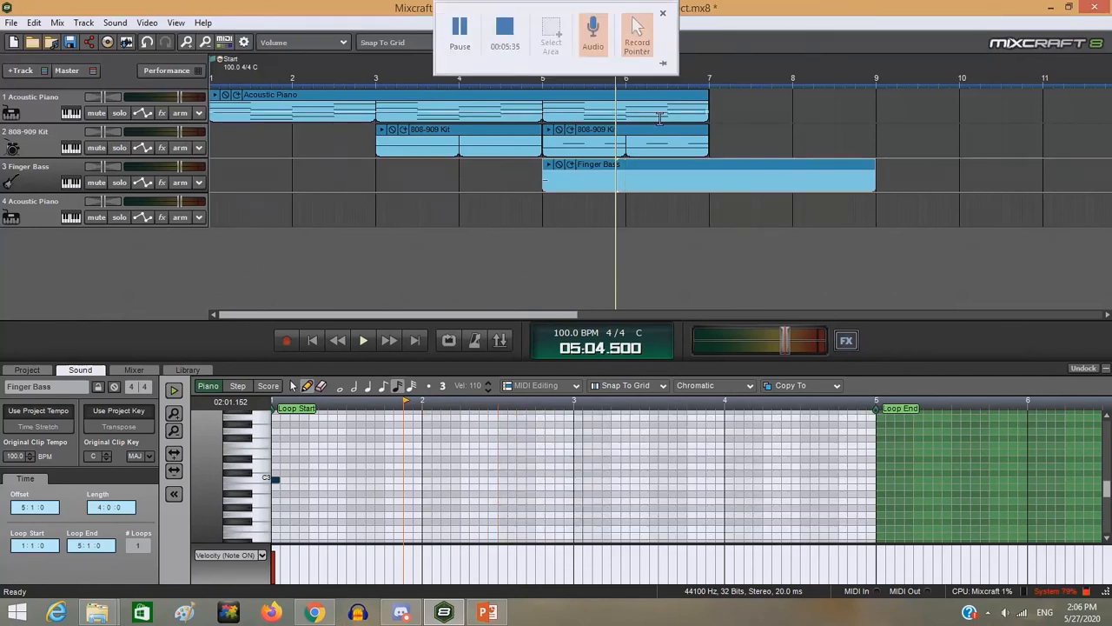
{"action": "left_click", "coordinate": [295, 478]}
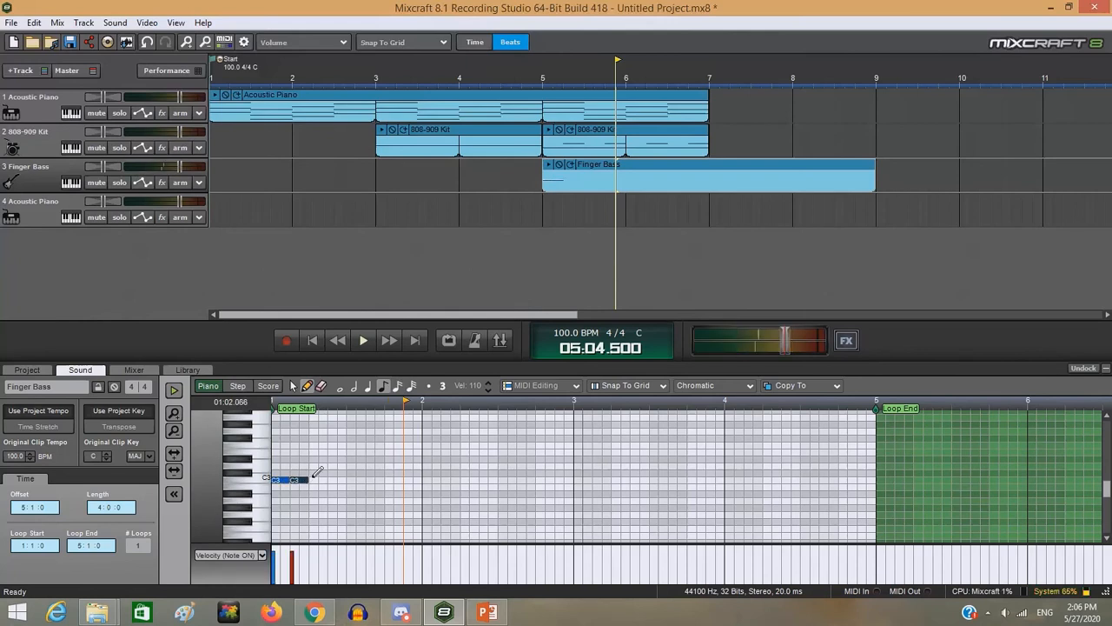
{"action": "left_click", "coordinate": [314, 478]}
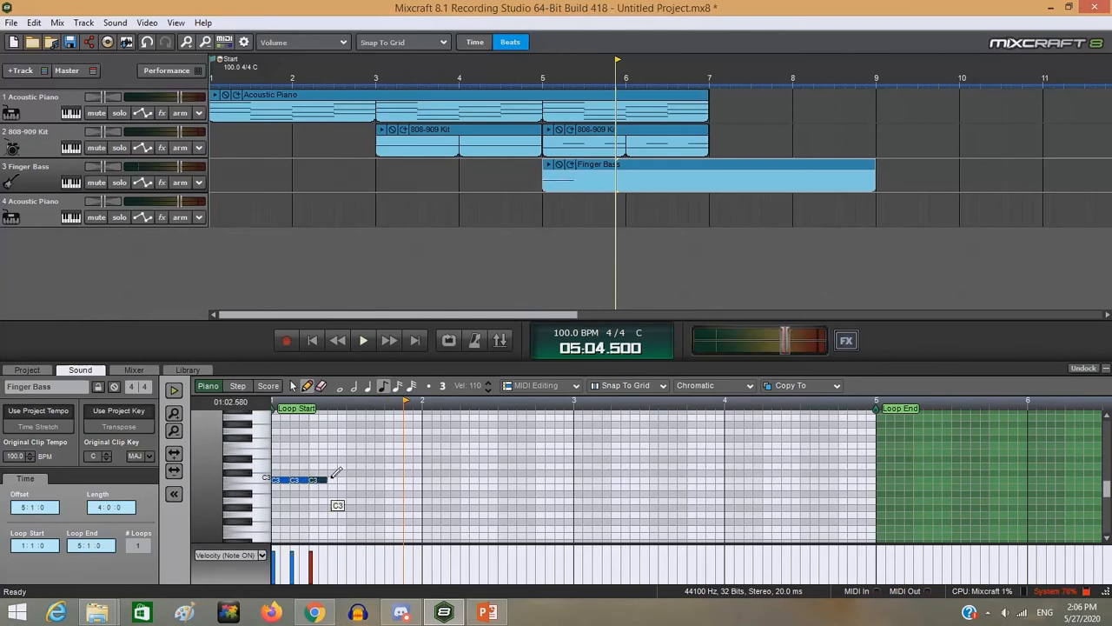
{"action": "left_click", "coordinate": [332, 478]}
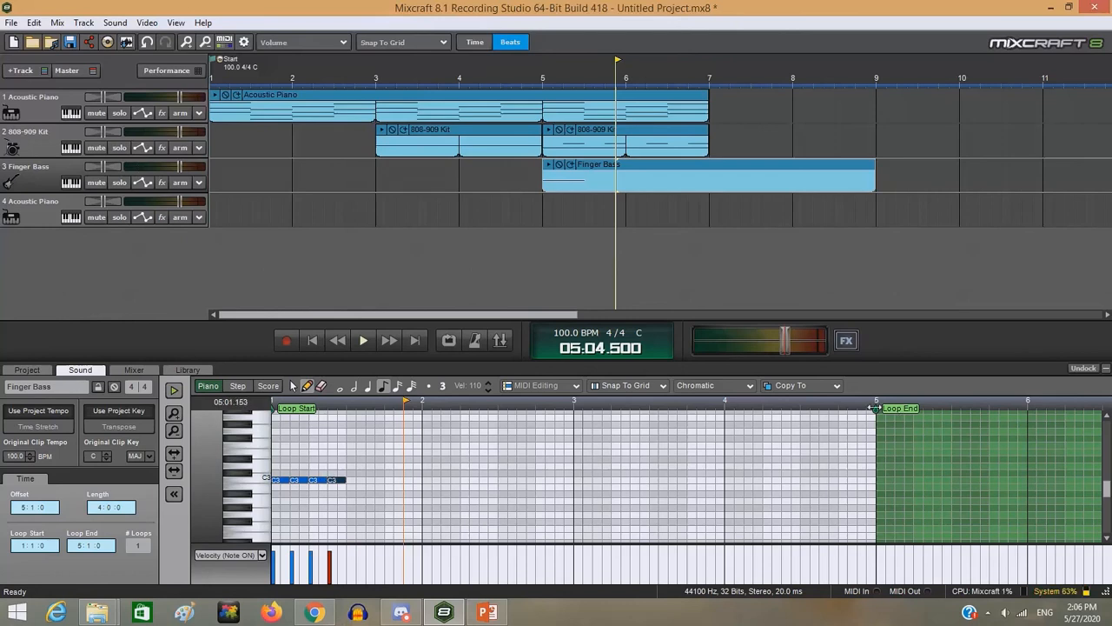
{"action": "left_click_drag", "start_coordinate": [874, 408], "coordinate": [582, 408]}
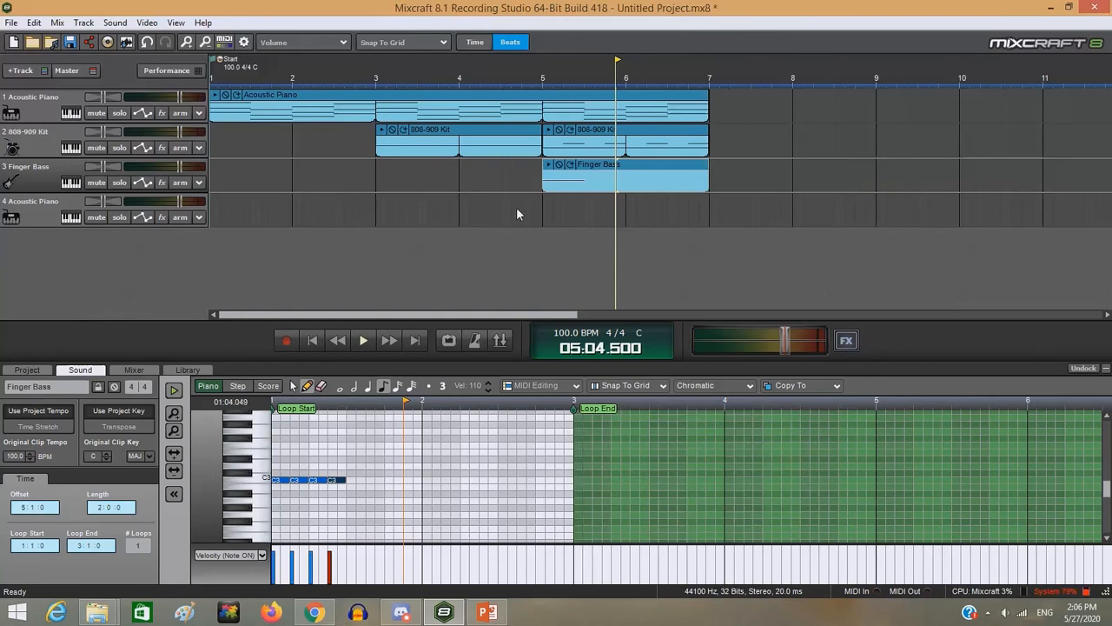
- Check the piano chords and fill beats 3 and 4 of the bass clip's first bar with four eighth-note G2 notes
{"action": "left_click", "coordinate": [595, 104]}
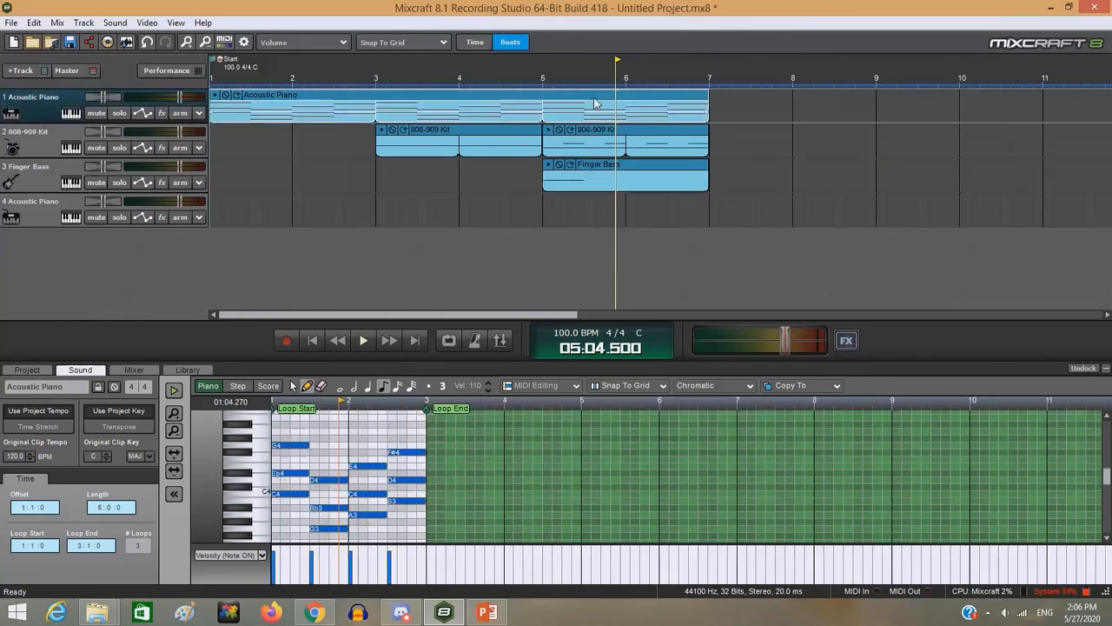
{"action": "left_click", "coordinate": [615, 173]}
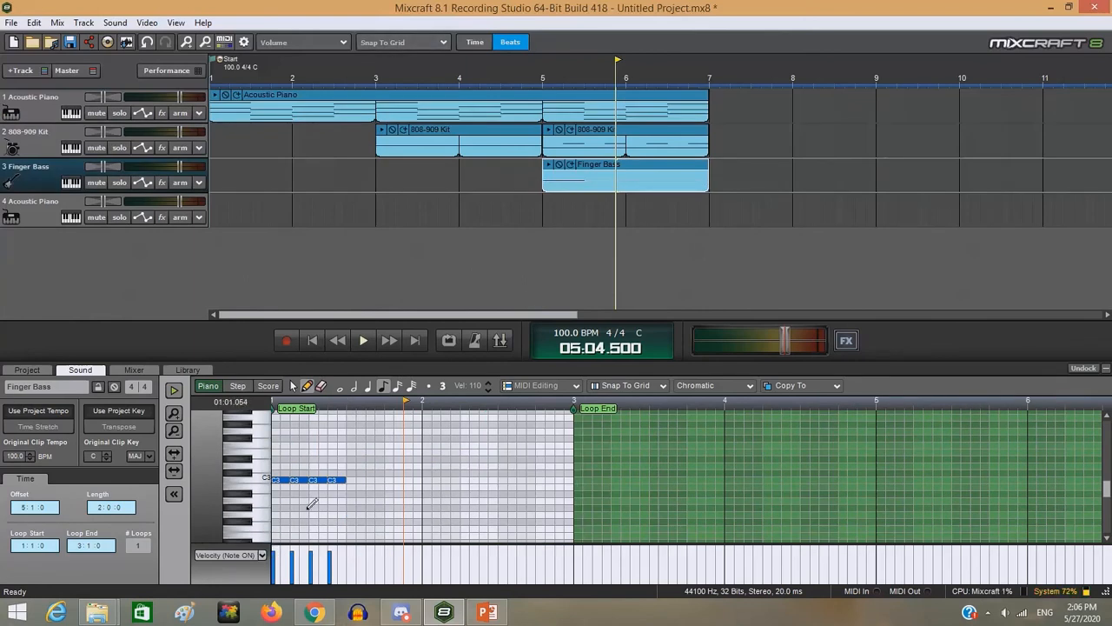
{"action": "left_click", "coordinate": [352, 514]}
{"action": "left_click", "coordinate": [369, 514]}
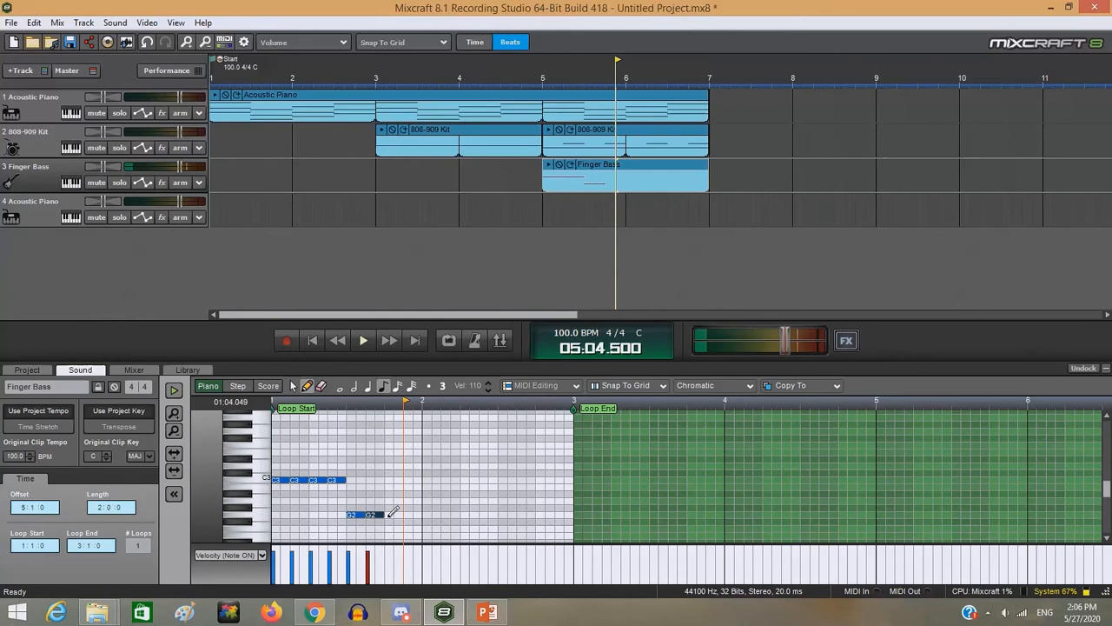
{"action": "left_click", "coordinate": [388, 514]}
{"action": "left_click", "coordinate": [408, 515]}
- Place four eighth-note A2 notes across beats 1 and 2 of the bass clip's second bar
{"action": "left_click", "coordinate": [426, 501]}
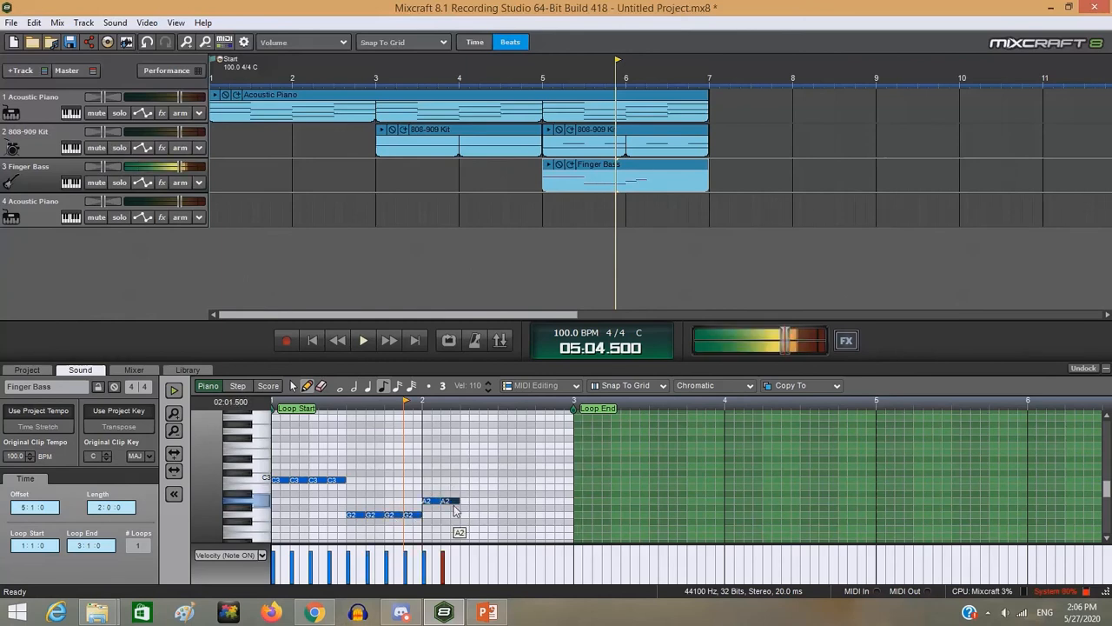
{"action": "left_click", "coordinate": [446, 500]}
{"action": "left_click", "coordinate": [465, 501]}
{"action": "left_click", "coordinate": [484, 500]}
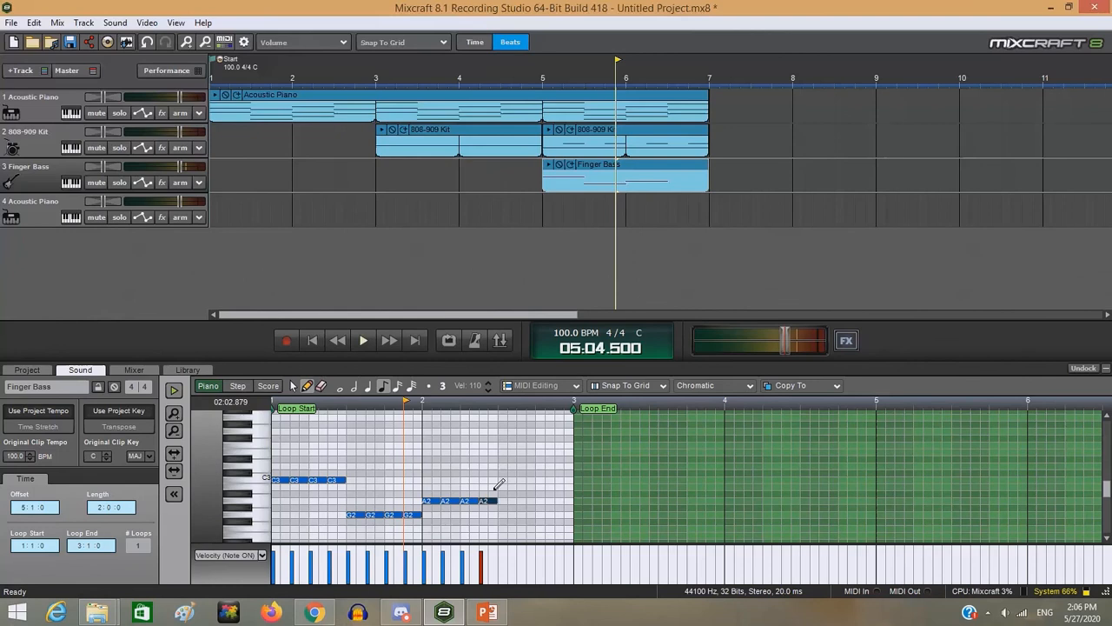
- Fill beats 3 and 4 of the bass clip's second bar with four eighth-note B2 notes
{"action": "left_click", "coordinate": [503, 485]}
{"action": "left_click", "coordinate": [522, 485]}
{"action": "left_click", "coordinate": [540, 486]}
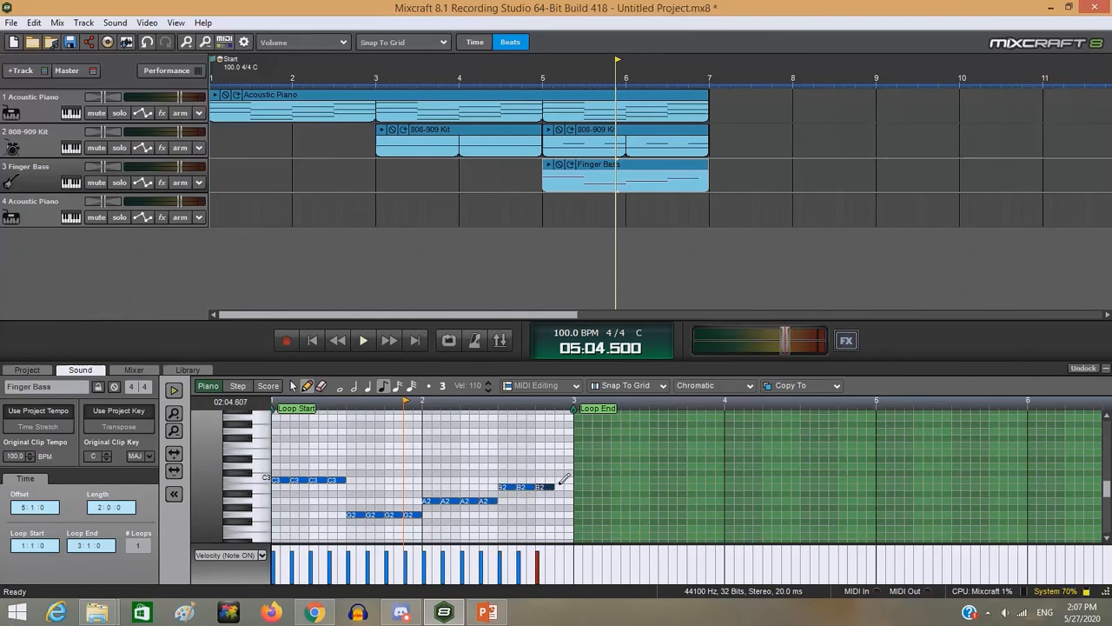
{"action": "left_click", "coordinate": [560, 485]}
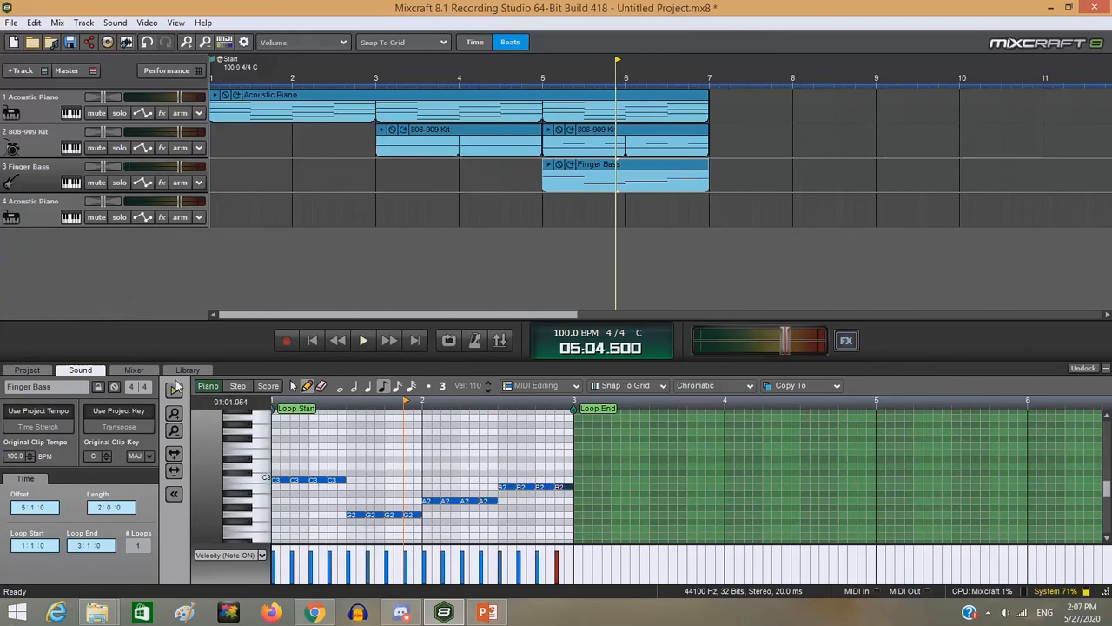
- Play the bass clip from its start, first on its own and again together with the piano and drum tracks
{"action": "left_click", "coordinate": [276, 401]}
{"action": "left_click", "coordinate": [273, 403]}
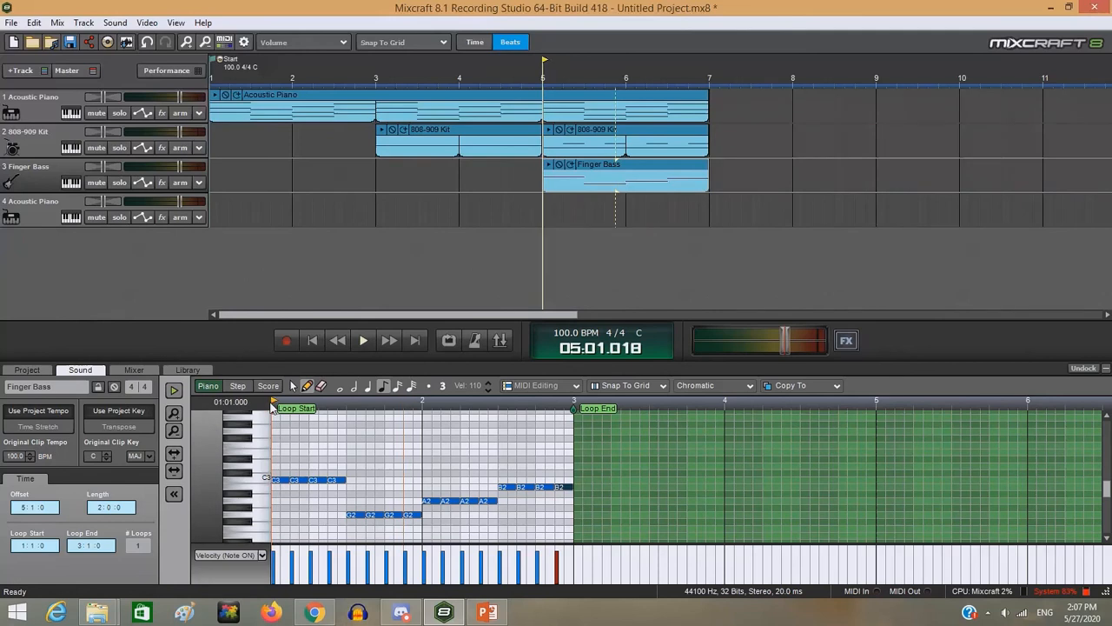
{"action": "left_click", "coordinate": [173, 392]}
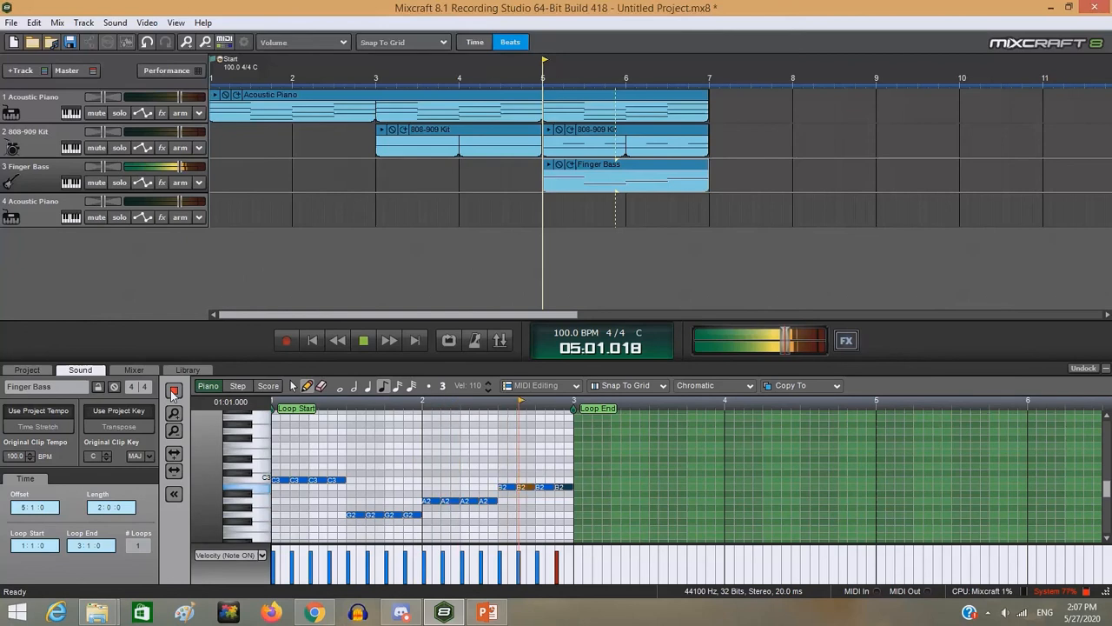
{"action": "left_click", "coordinate": [173, 392]}
{"action": "left_click", "coordinate": [362, 340]}
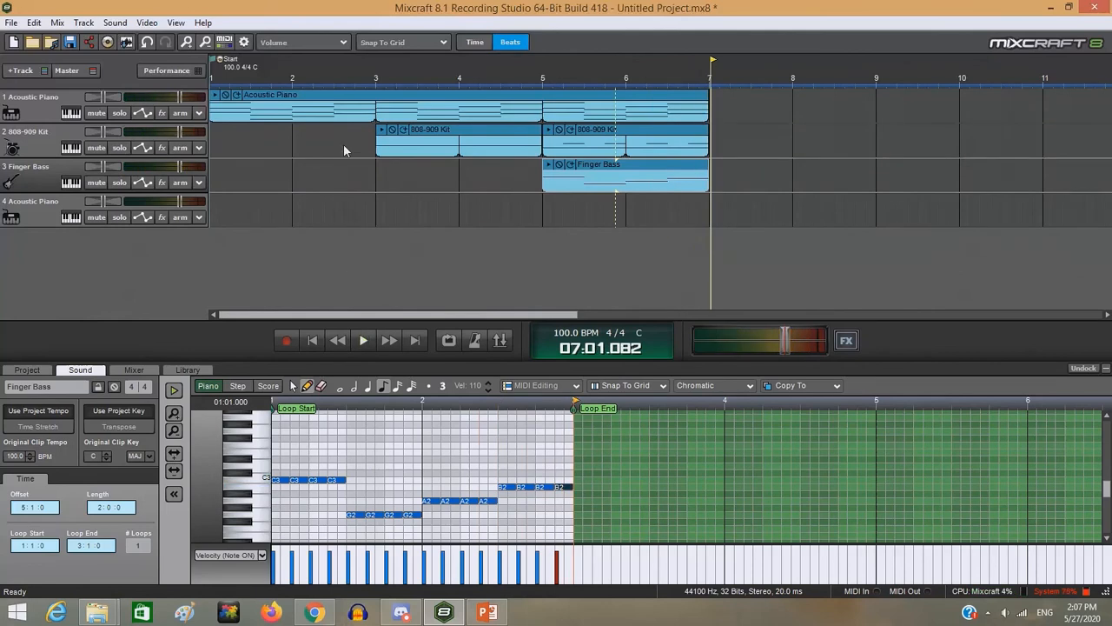
- Extend the first piano track's clip, the second drum clip and the bass clip so they loop until bar 9
{"action": "scroll", "coordinate": [903, 230], "scroll_direction": "down", "scroll_amount": 1}
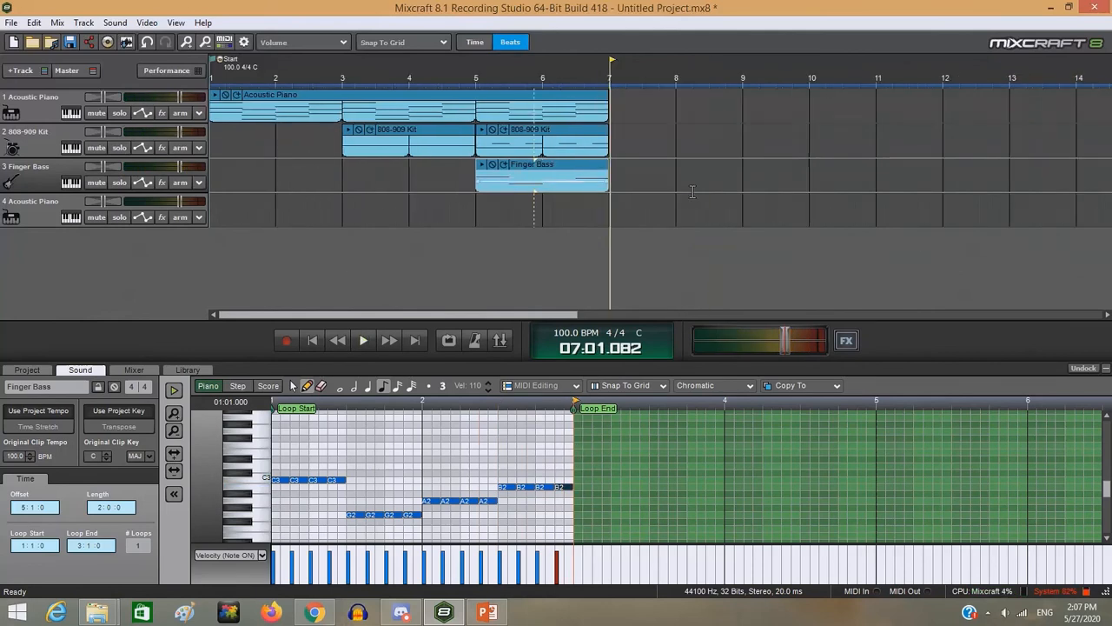
{"action": "left_click_drag", "start_coordinate": [609, 108], "coordinate": [743, 151]}
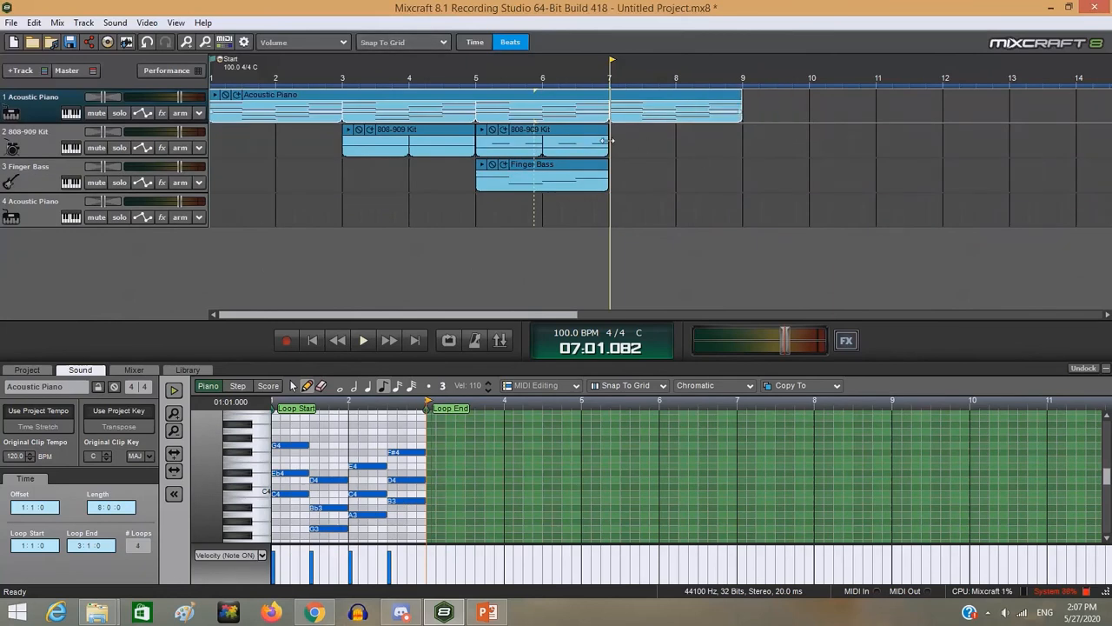
{"action": "left_click_drag", "start_coordinate": [608, 138], "coordinate": [743, 150]}
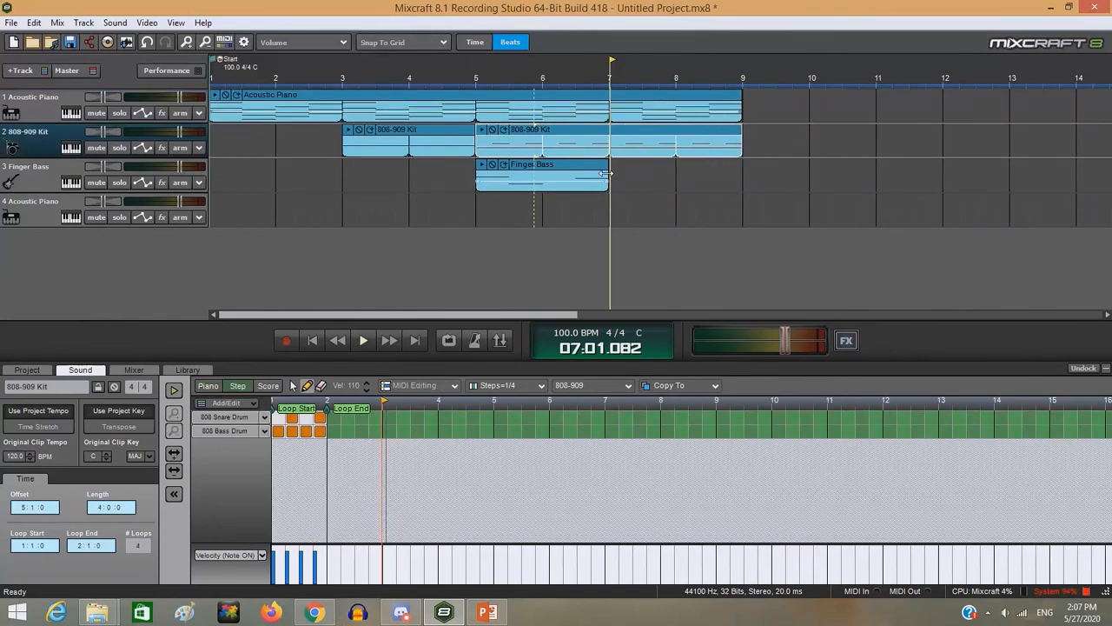
{"action": "left_click_drag", "start_coordinate": [605, 173], "coordinate": [743, 167]}
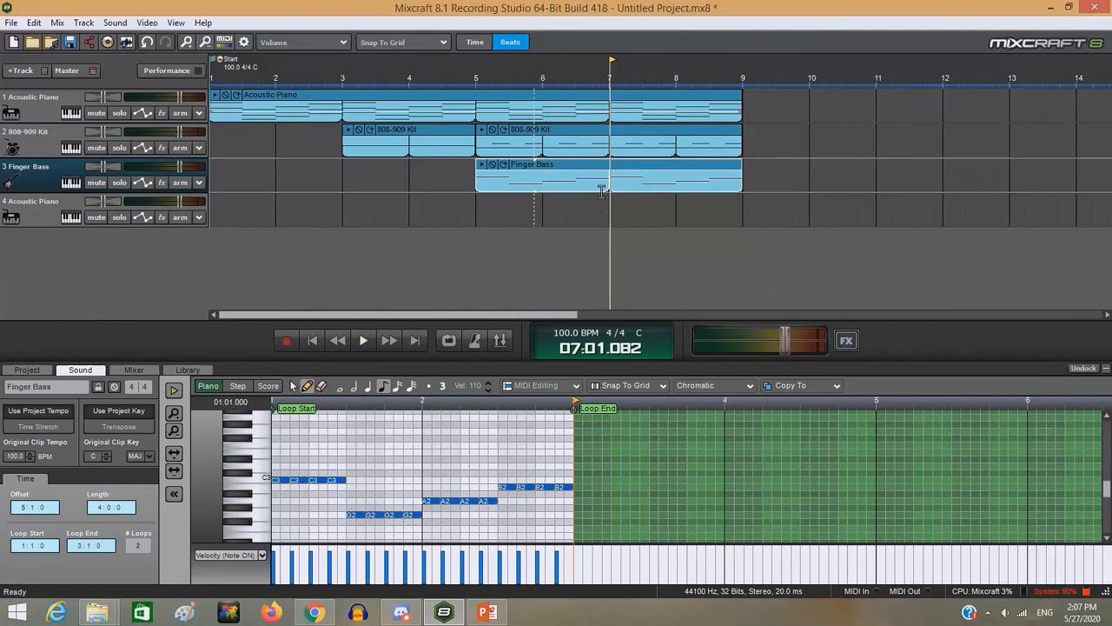
- Add a clip at bar 7 on the second Acoustic Piano track and draw a quarter-note C5 on its first beat
{"action": "double_click", "coordinate": [613, 207]}
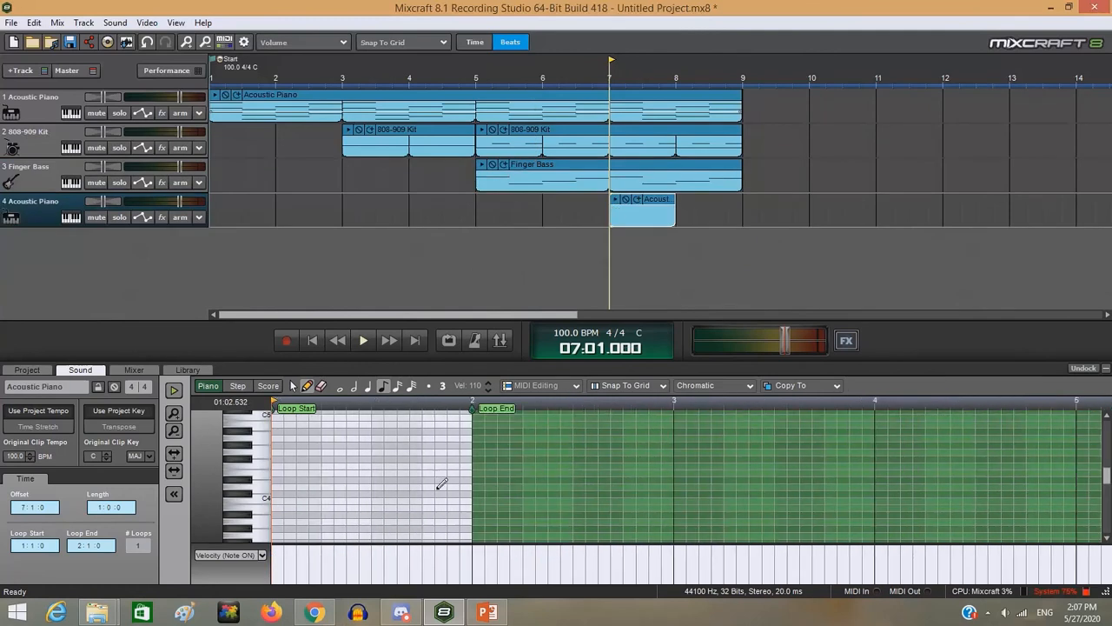
{"action": "scroll", "coordinate": [296, 432], "scroll_direction": "up", "scroll_amount": 2}
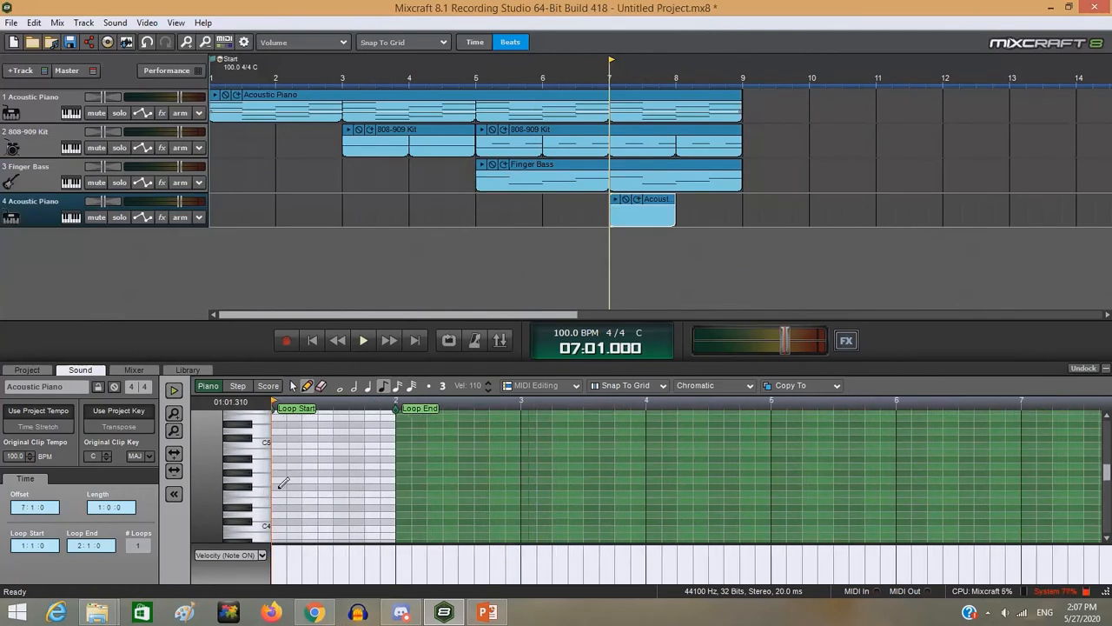
{"action": "left_click", "coordinate": [280, 443]}
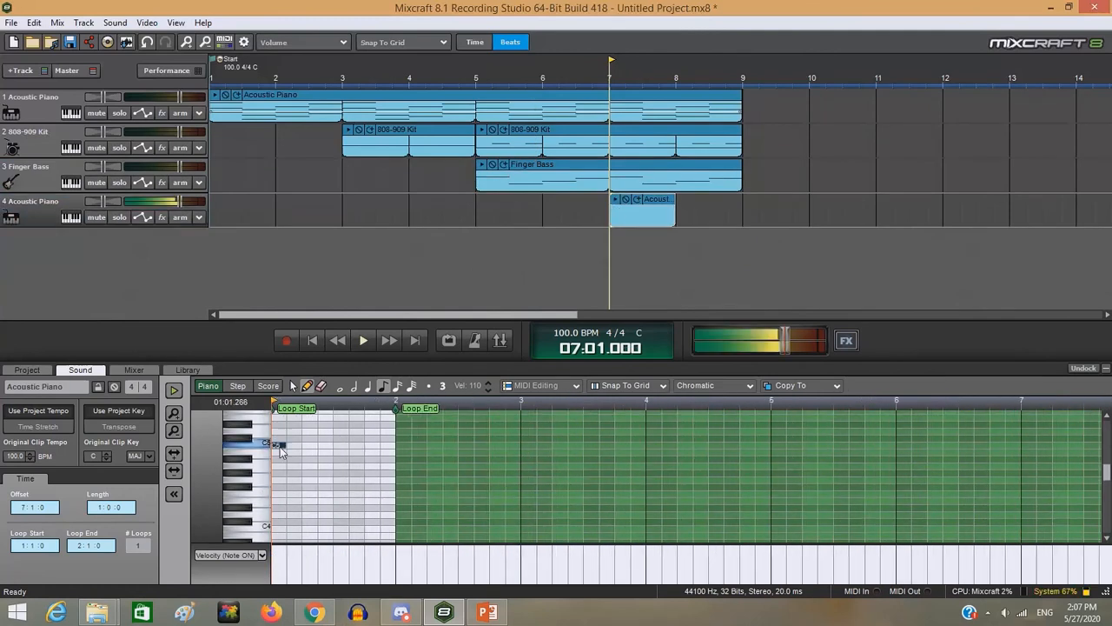
{"action": "left_click_drag", "start_coordinate": [283, 446], "coordinate": [299, 445]}
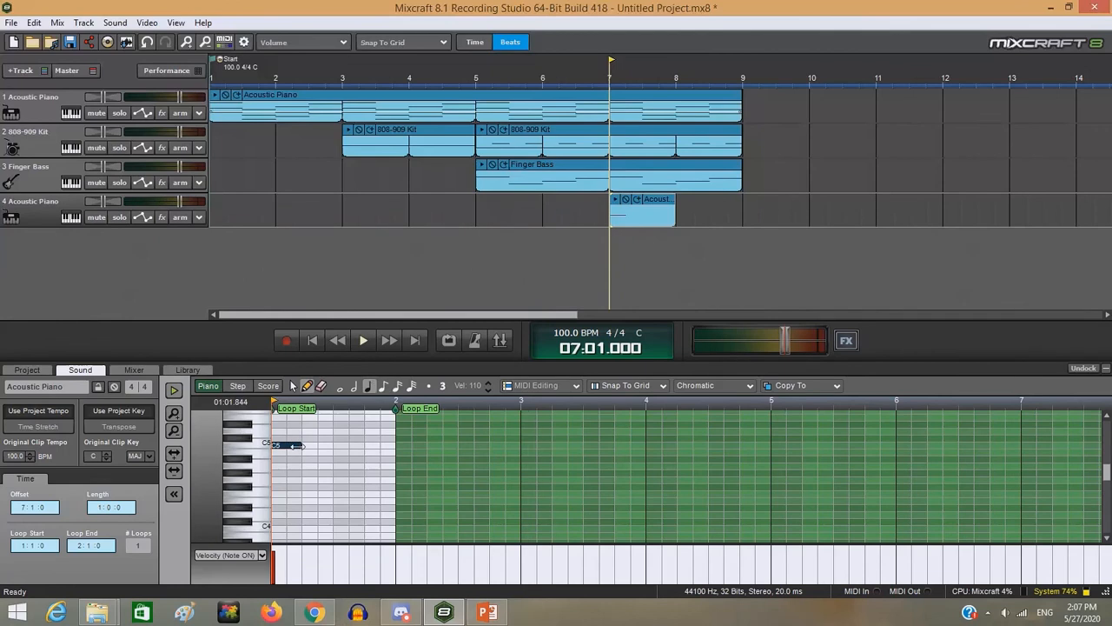
{"action": "double_click", "coordinate": [299, 445]}
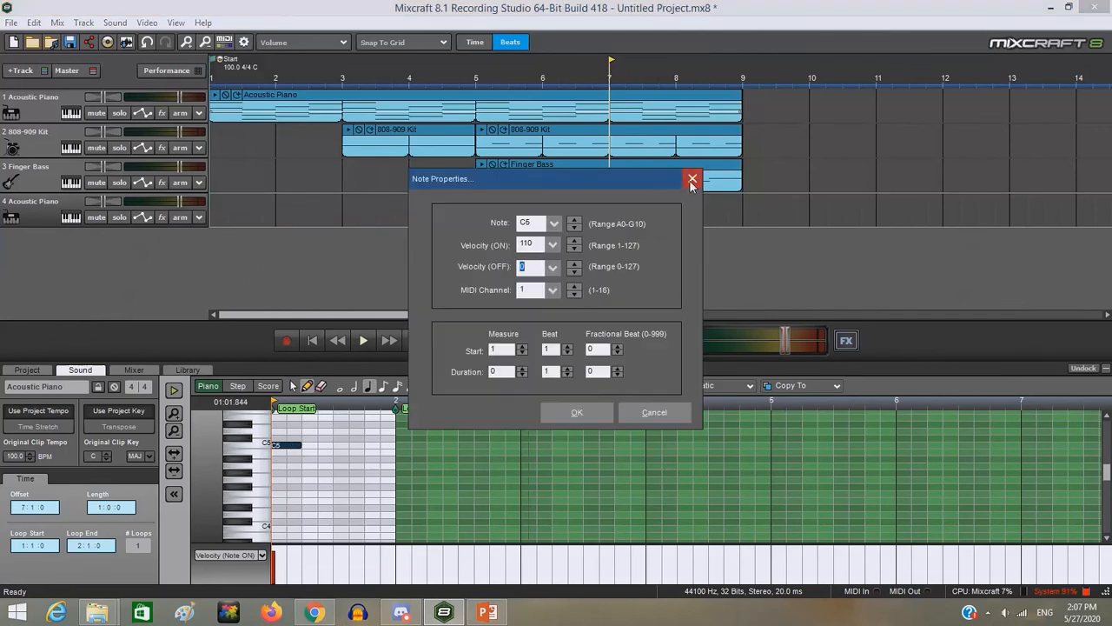
{"action": "left_click", "coordinate": [693, 180]}
- Place quarter notes F4, D5 and B4 on beats 2, 3 and 4 of the new piano clip's first bar
{"action": "left_click", "coordinate": [313, 487]}
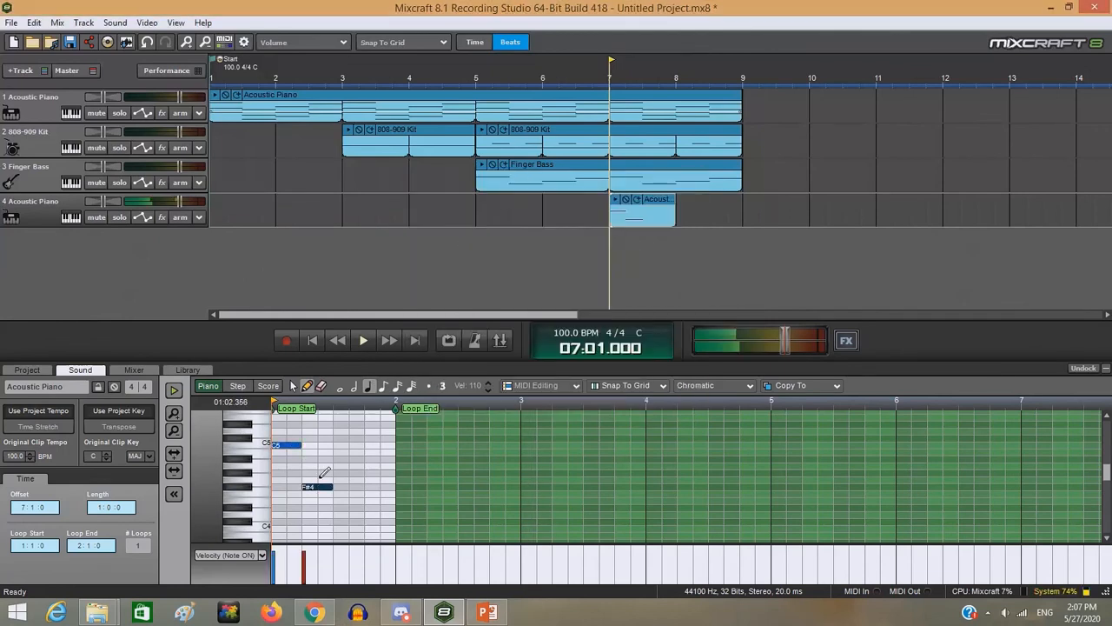
{"action": "left_click_drag", "start_coordinate": [320, 488], "coordinate": [321, 495]}
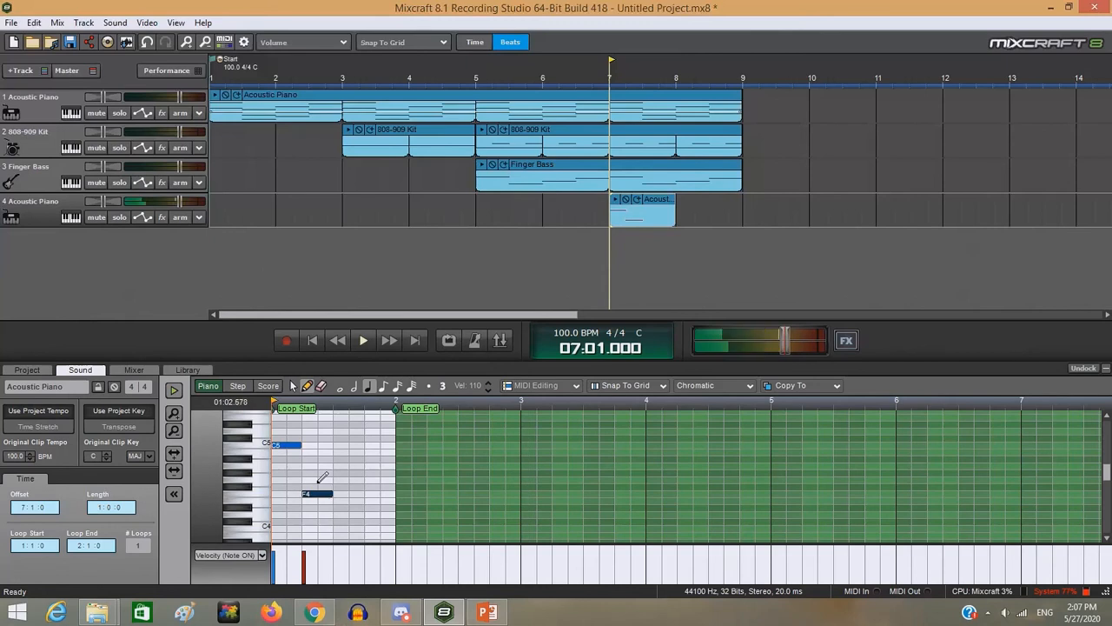
{"action": "left_click", "coordinate": [346, 431]}
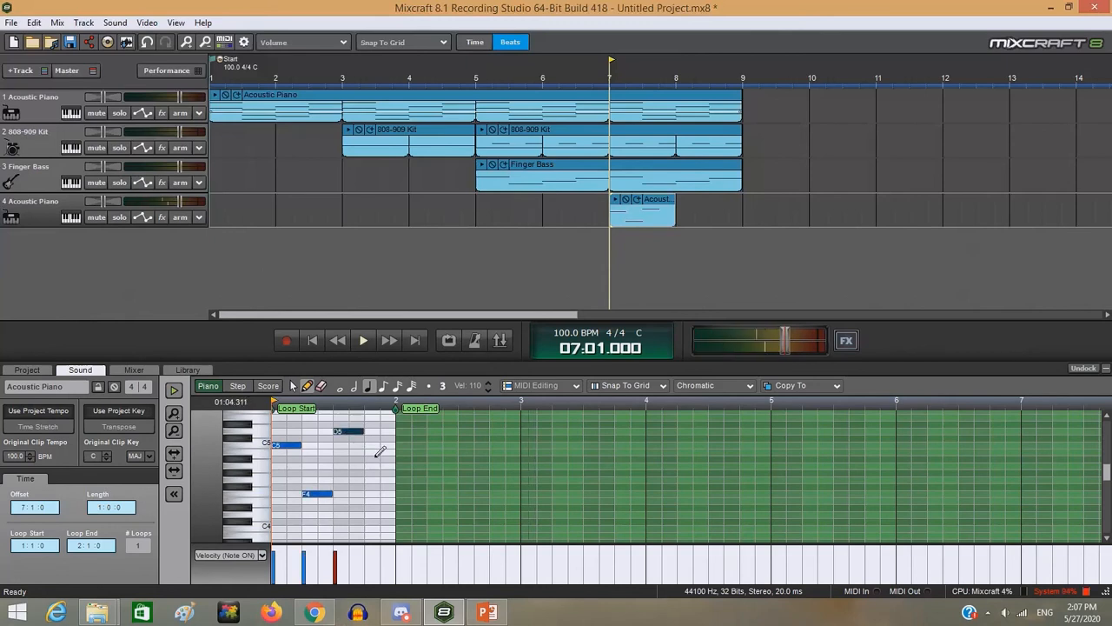
{"action": "left_click", "coordinate": [372, 459]}
{"action": "left_click_drag", "start_coordinate": [378, 460], "coordinate": [379, 453]}
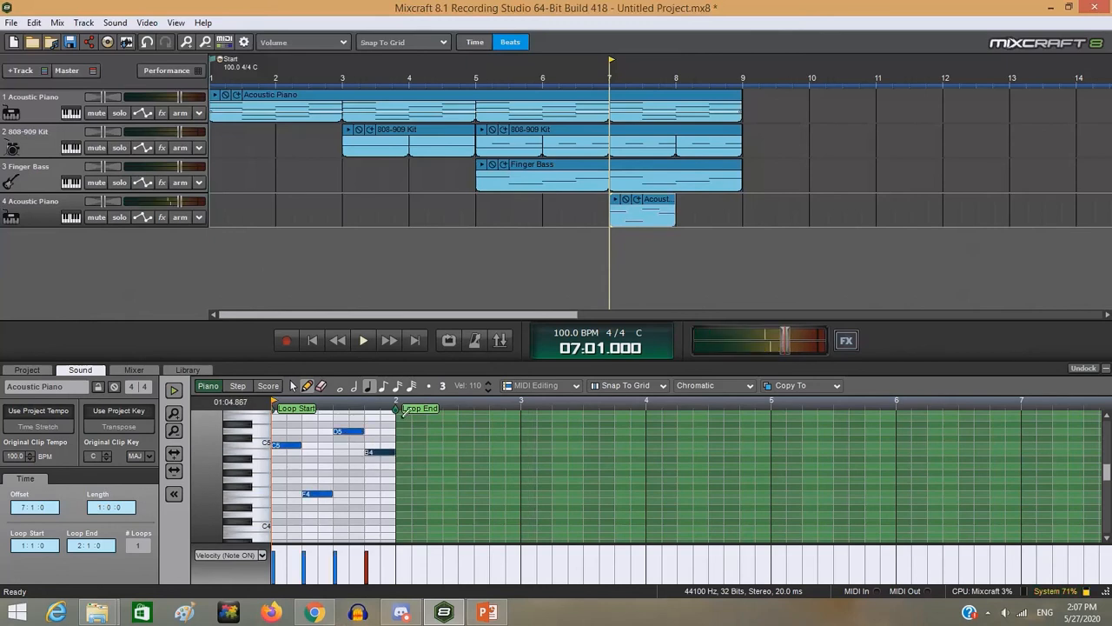
- Set the new piano clip's loop end to bar 3 and fill its second bar with quarter notes F4, C4, E4 and G4
{"action": "mouse_move", "coordinate": [396, 409]}
{"action": "left_mouse_down"}
{"action": "mouse_move", "coordinate": [578, 408]}
{"action": "mouse_move", "coordinate": [521, 408]}
{"action": "left_mouse_up"}
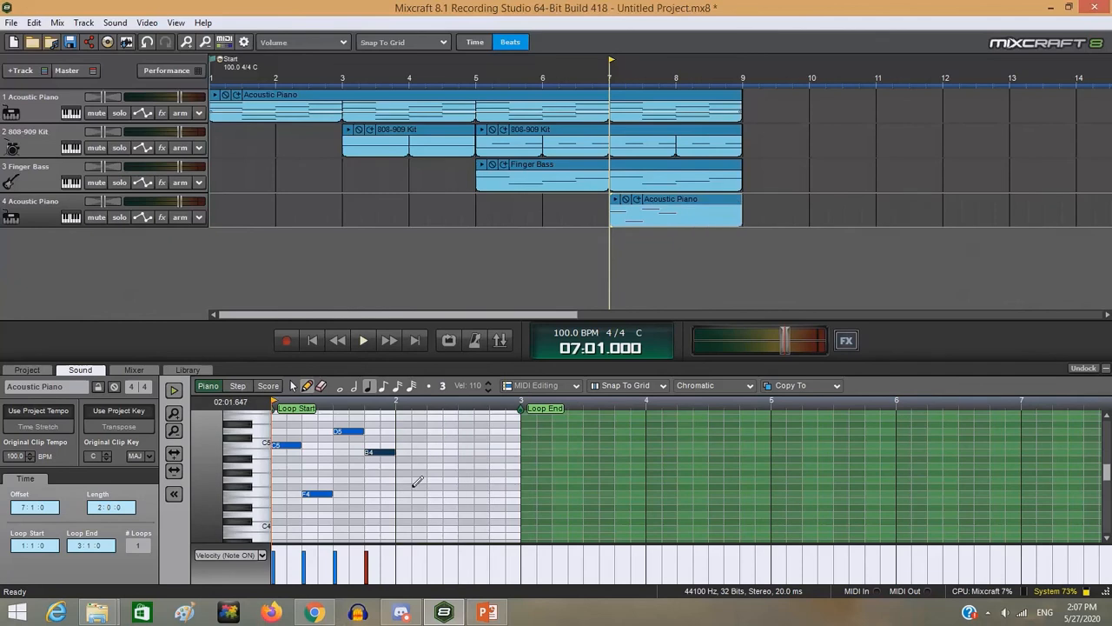
{"action": "left_click", "coordinate": [410, 494]}
{"action": "left_click", "coordinate": [441, 528]}
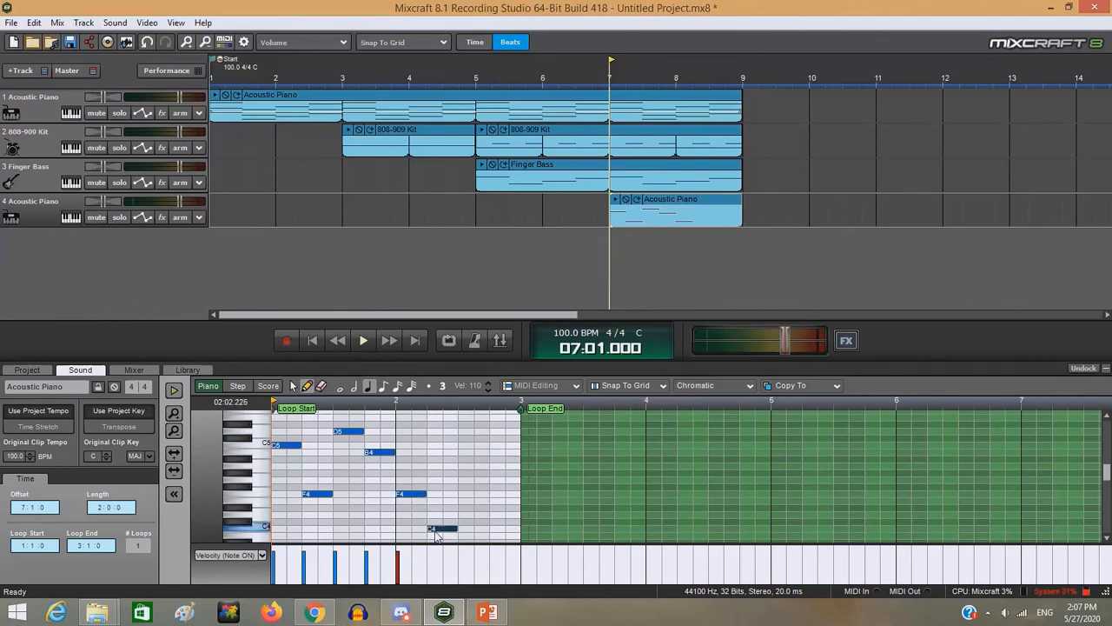
{"action": "left_click", "coordinate": [470, 501]}
{"action": "left_click", "coordinate": [501, 480]}
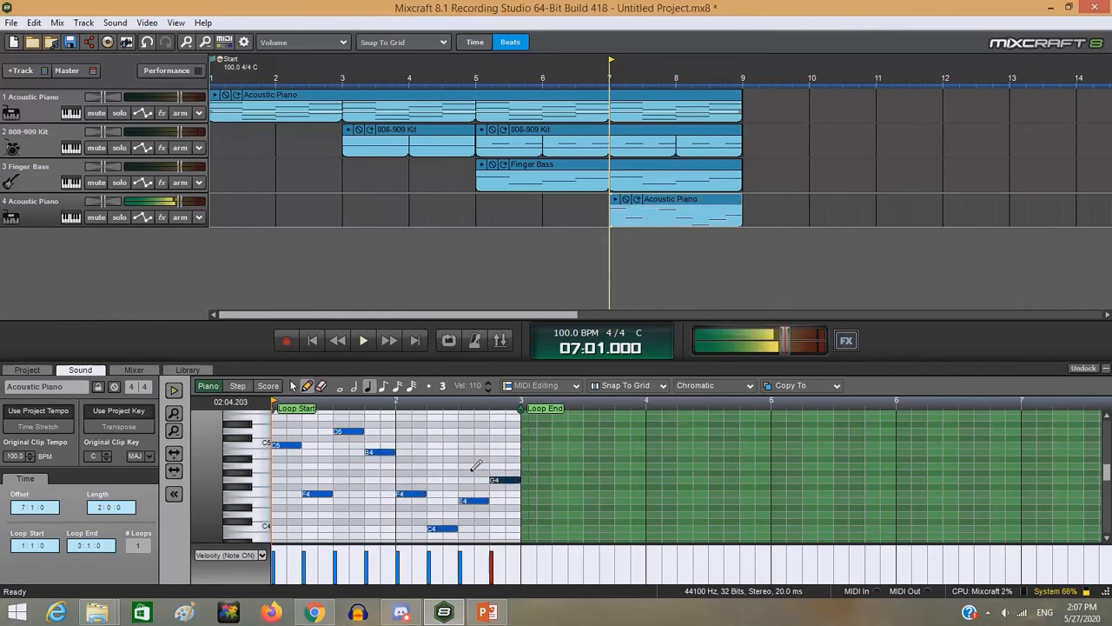
- Play the new piano melody on its own and again together with all tracks from bar 7
{"action": "left_click", "coordinate": [179, 393]}
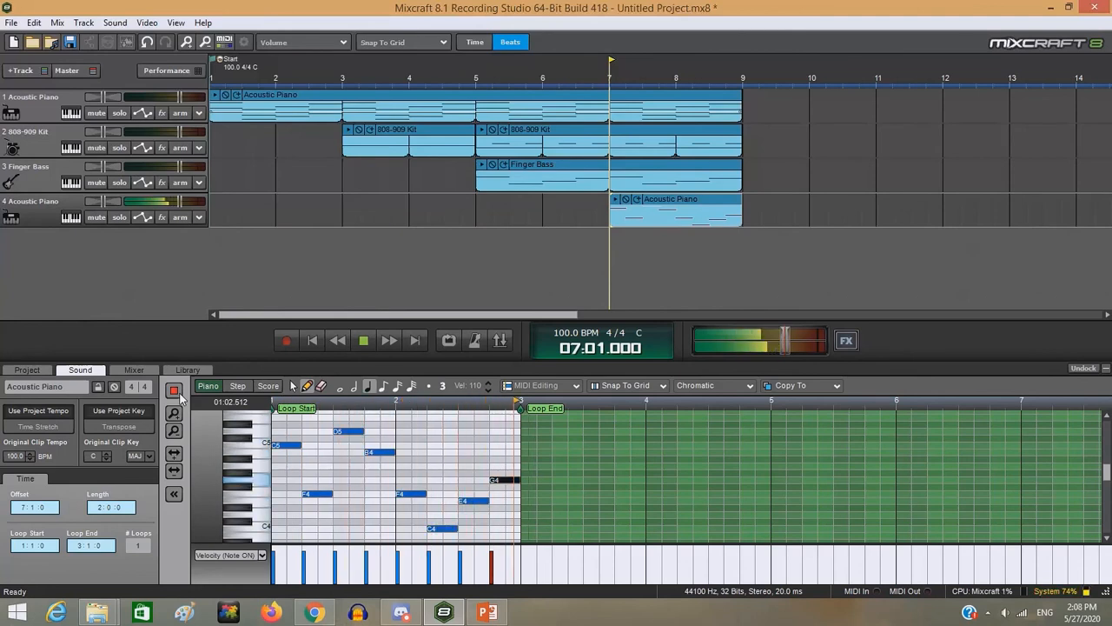
{"action": "left_click", "coordinate": [177, 392]}
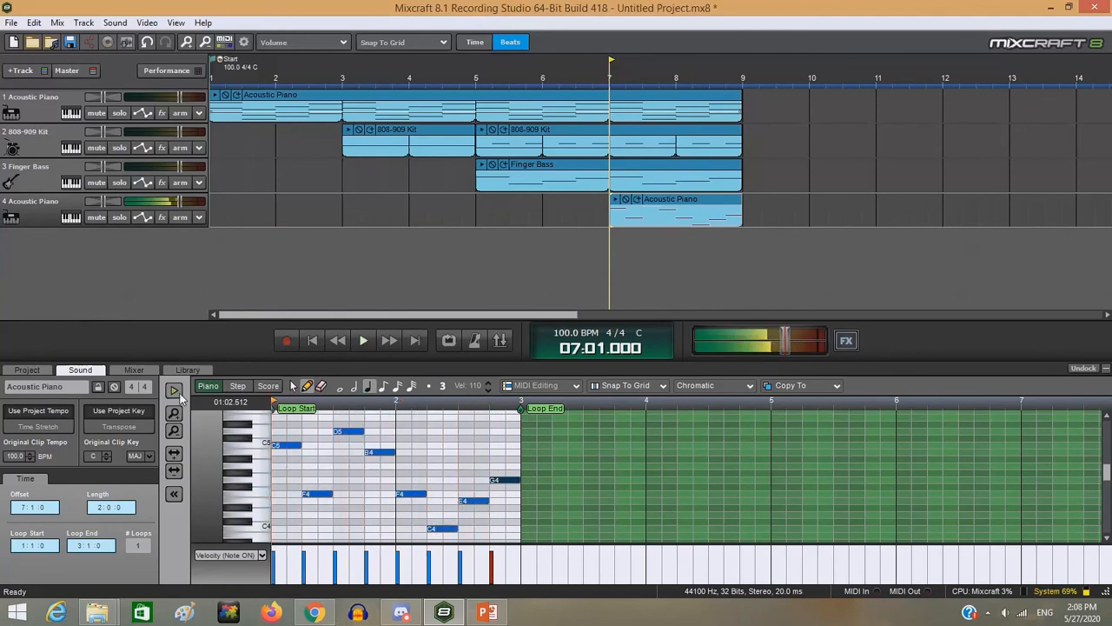
{"action": "left_click", "coordinate": [365, 340]}
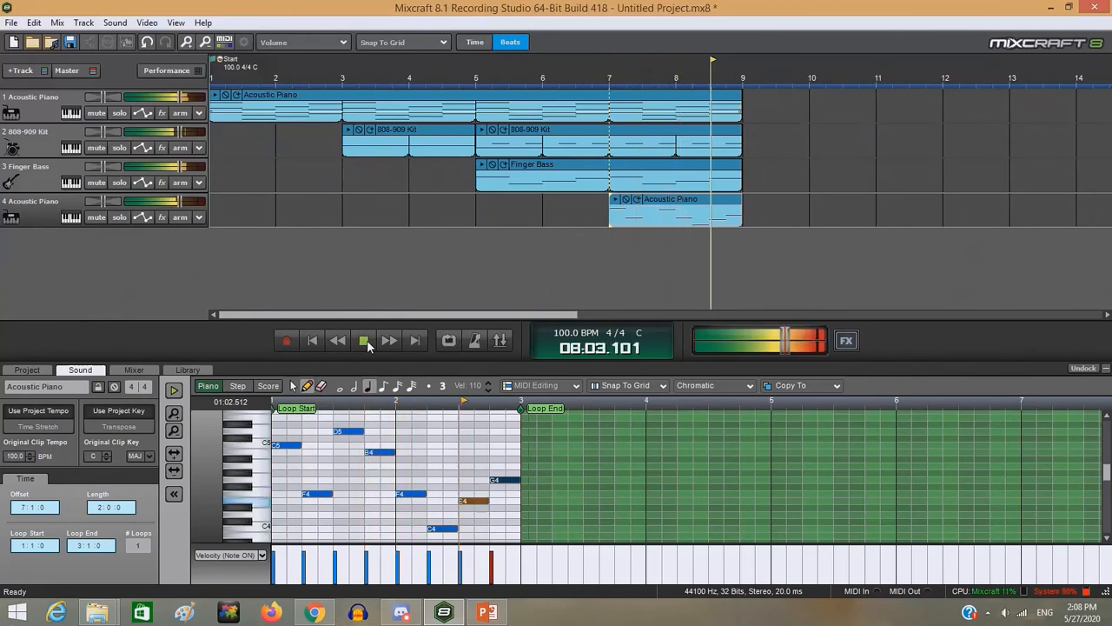
{"action": "left_click", "coordinate": [365, 341]}
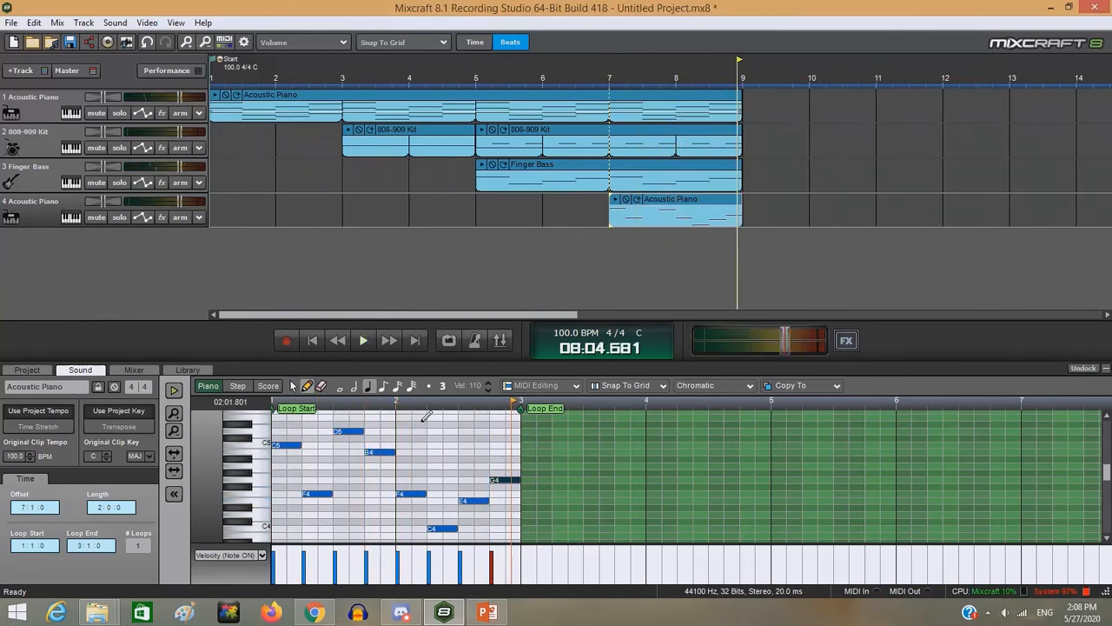
- Delete the melody clip from the second Acoustic Piano track
{"action": "scroll", "coordinate": [228, 480], "scroll_direction": "down", "scroll_amount": 2}
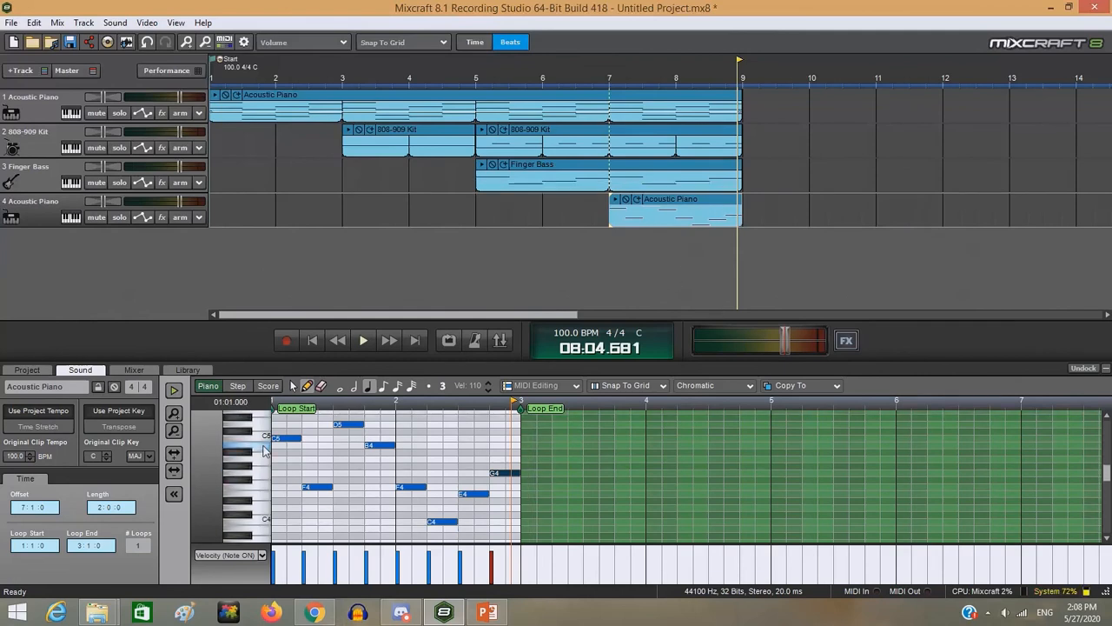
{"action": "scroll", "coordinate": [265, 449], "scroll_direction": "up", "scroll_amount": 2}
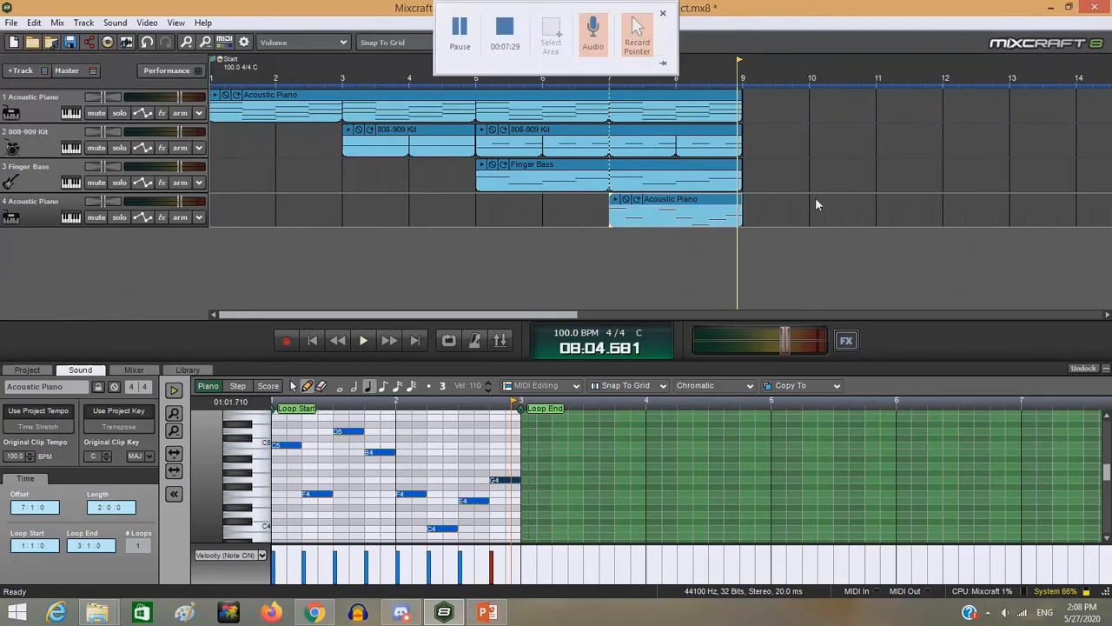
{"action": "right_click", "coordinate": [692, 204]}
{"action": "left_click", "coordinate": [705, 350]}
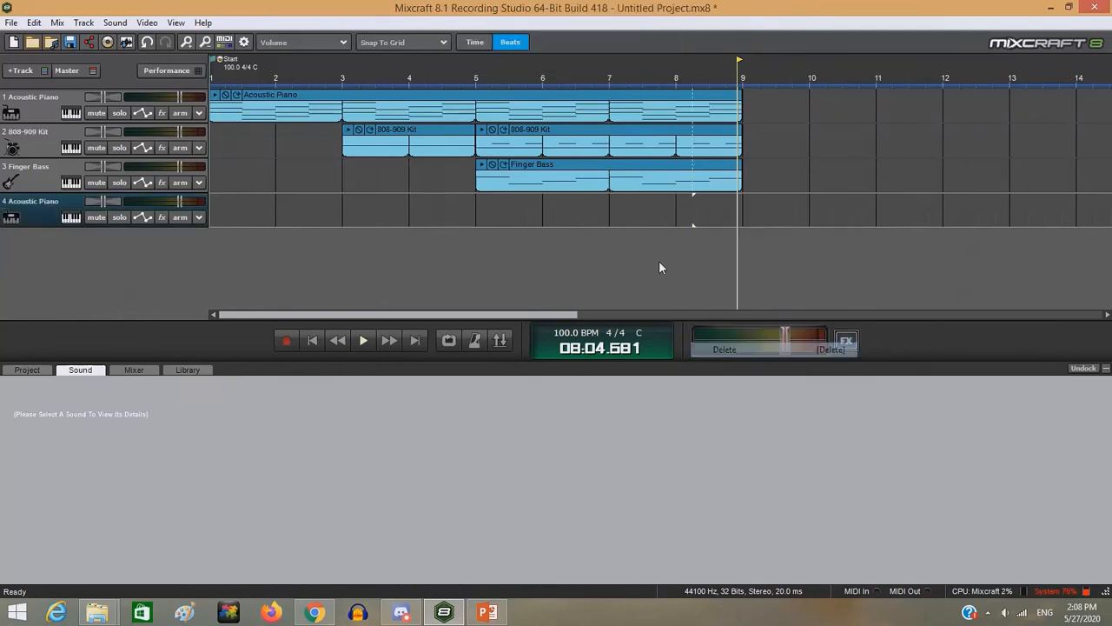
- Add an empty clip at bar 7 on the second Acoustic Piano track and set its loop end to bar 3
{"action": "double_click", "coordinate": [608, 203]}
{"action": "scroll", "coordinate": [406, 474], "scroll_direction": "down", "scroll_amount": 3}
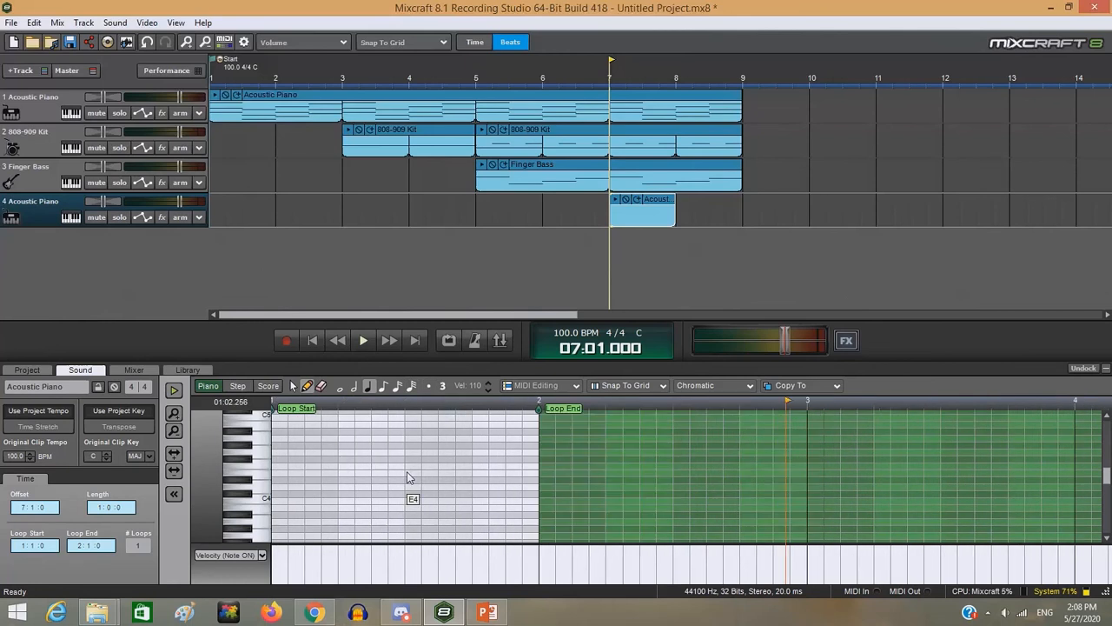
{"action": "scroll", "coordinate": [409, 477], "scroll_direction": "down", "scroll_amount": 2}
{"action": "mouse_move", "coordinate": [436, 408]}
{"action": "left_mouse_down"}
{"action": "mouse_move", "coordinate": [621, 405]}
{"action": "mouse_move", "coordinate": [599, 405]}
{"action": "left_mouse_up"}
{"action": "scroll", "coordinate": [281, 453], "scroll_direction": "down", "scroll_amount": 2}
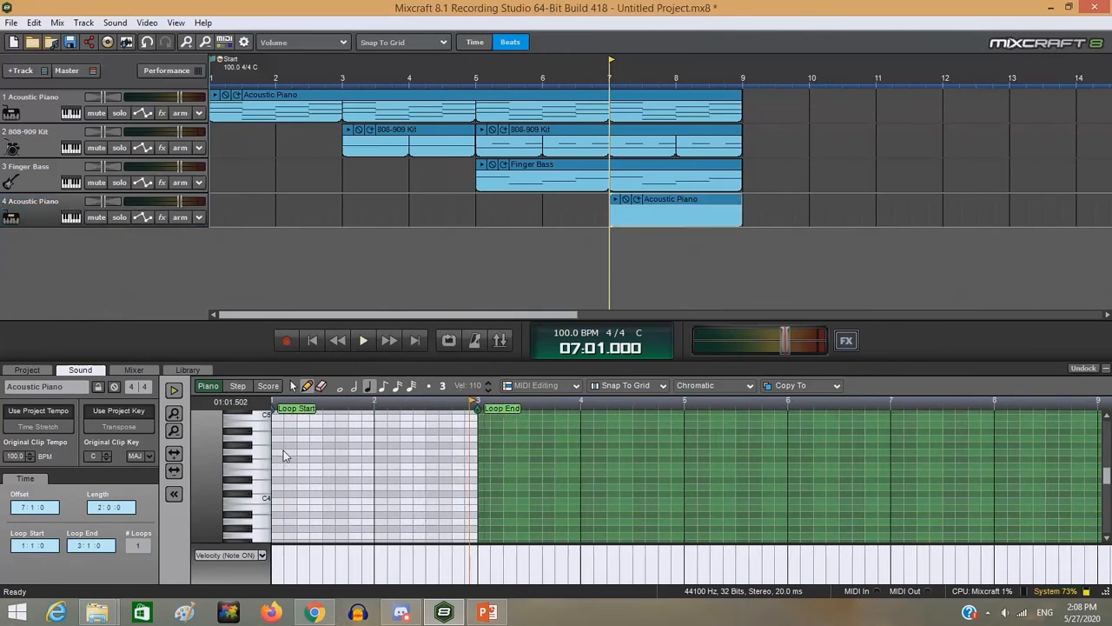
{"action": "scroll", "coordinate": [275, 459], "scroll_direction": "up", "scroll_amount": 1}
- Draw eighth notes C5, B4, F4 and G4 across beats 1 and 2 of the melody clip's first bar
{"action": "left_click", "coordinate": [276, 429]}
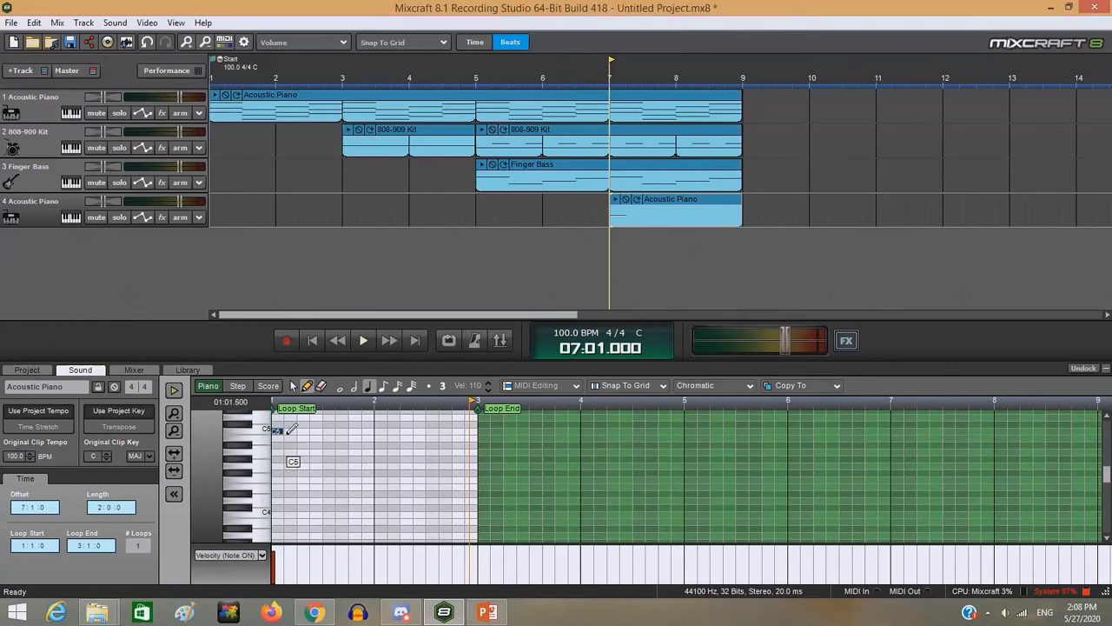
{"action": "left_click_drag", "start_coordinate": [286, 434], "coordinate": [288, 434]}
{"action": "left_click", "coordinate": [289, 437]}
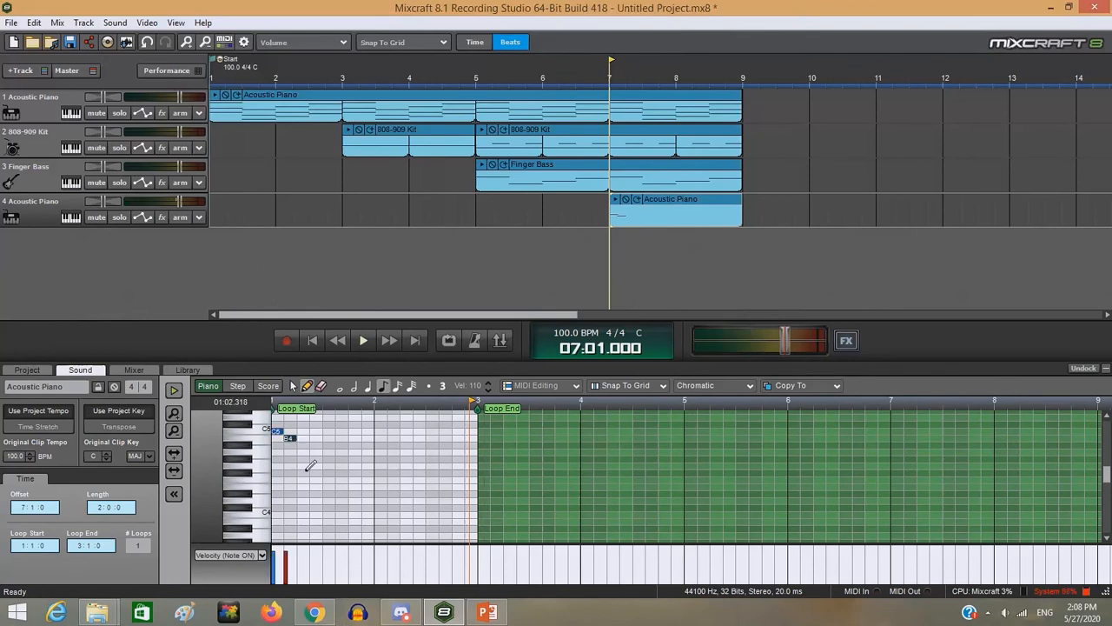
{"action": "left_click", "coordinate": [303, 515]}
{"action": "left_click_drag", "start_coordinate": [303, 517], "coordinate": [318, 467]}
{"action": "left_click", "coordinate": [327, 467]}
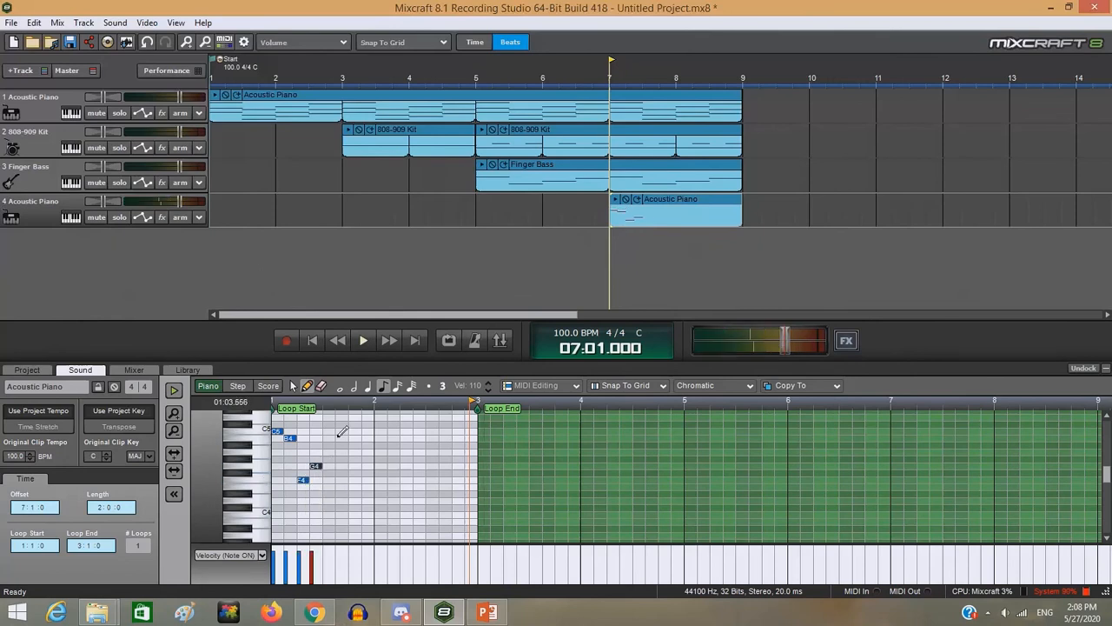
- Fill beats 3 and 4 of the melody clip's first bar with descending eighth notes B4, A4, G4 and F4
{"action": "left_click", "coordinate": [328, 438]}
{"action": "left_click", "coordinate": [340, 452]}
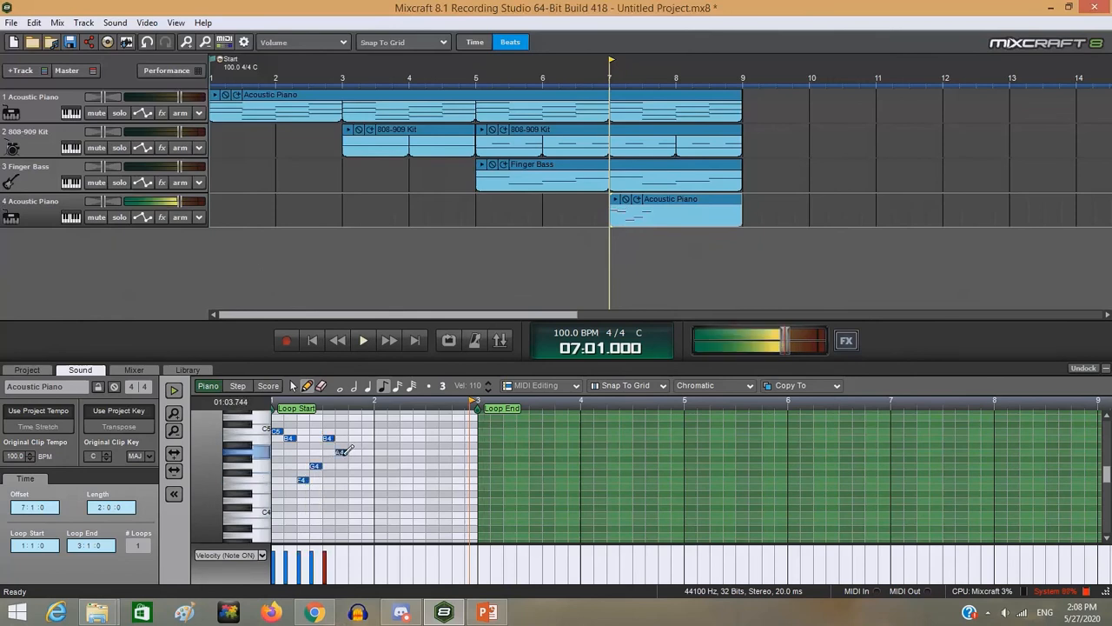
{"action": "left_click", "coordinate": [354, 466]}
{"action": "left_click", "coordinate": [367, 479]}
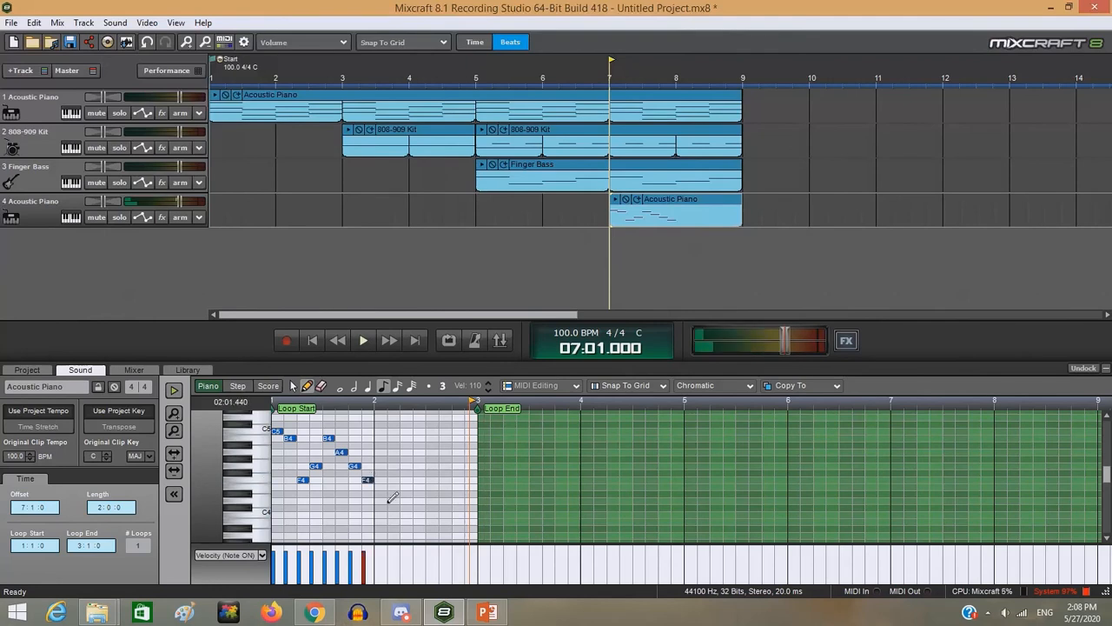
- Draw eighth notes D4, C4, D4 and E4 across beats 1 and 2 of the melody clip's second bar
{"action": "left_click", "coordinate": [380, 501]}
{"action": "left_click", "coordinate": [392, 514]}
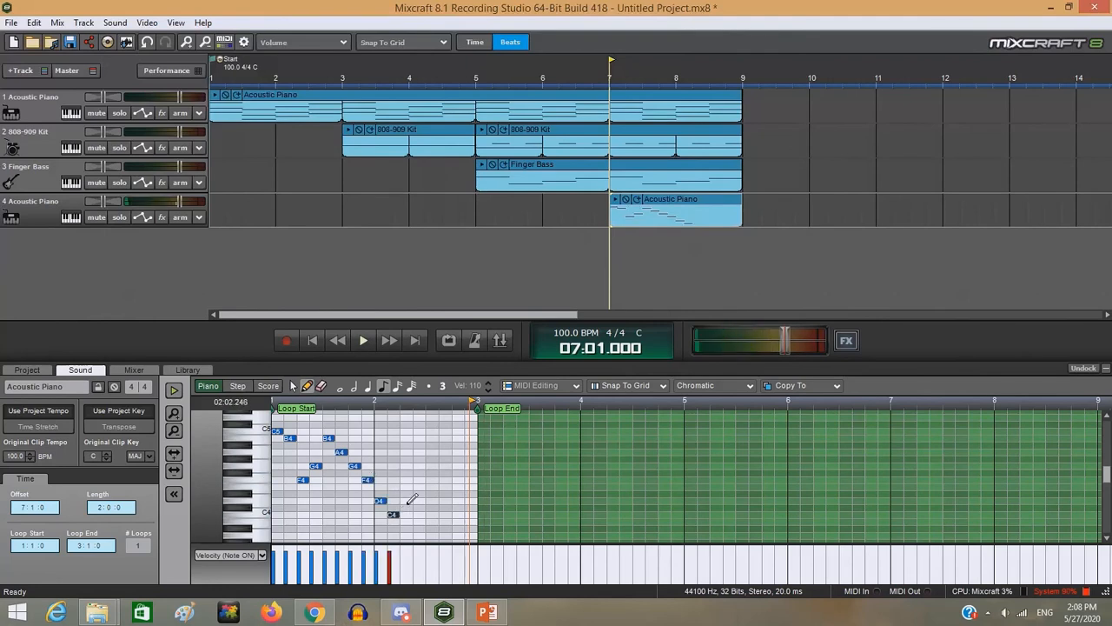
{"action": "left_click", "coordinate": [405, 500]}
{"action": "left_click", "coordinate": [418, 486]}
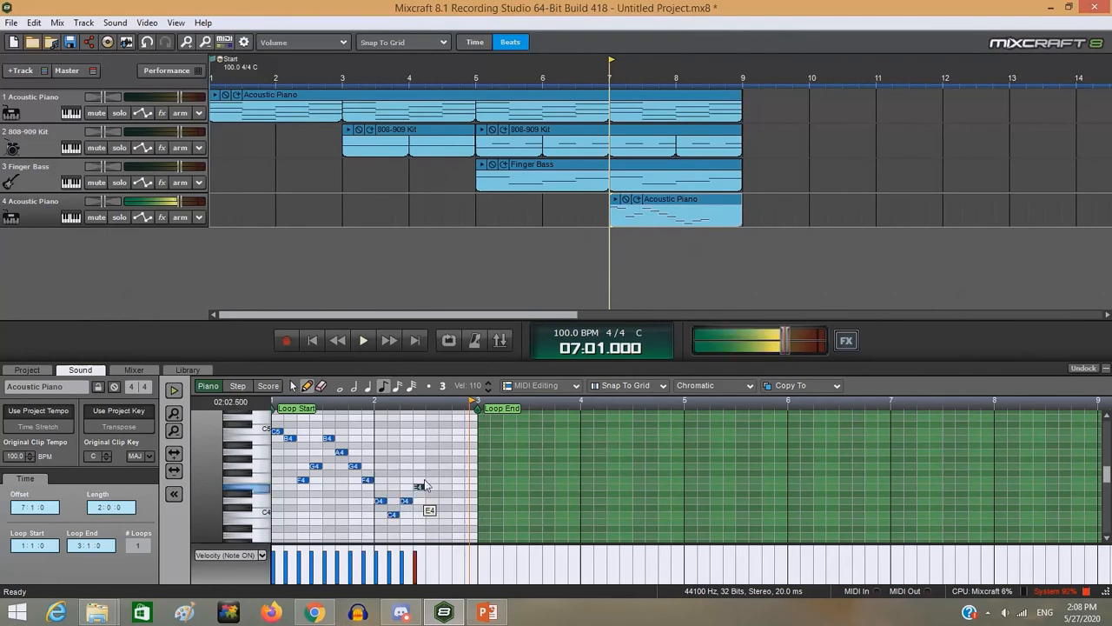
- Fill beats 3 and 4 of the melody clip's second bar with eighth notes D4, G4, F4 and A4
{"action": "left_click", "coordinate": [431, 501]}
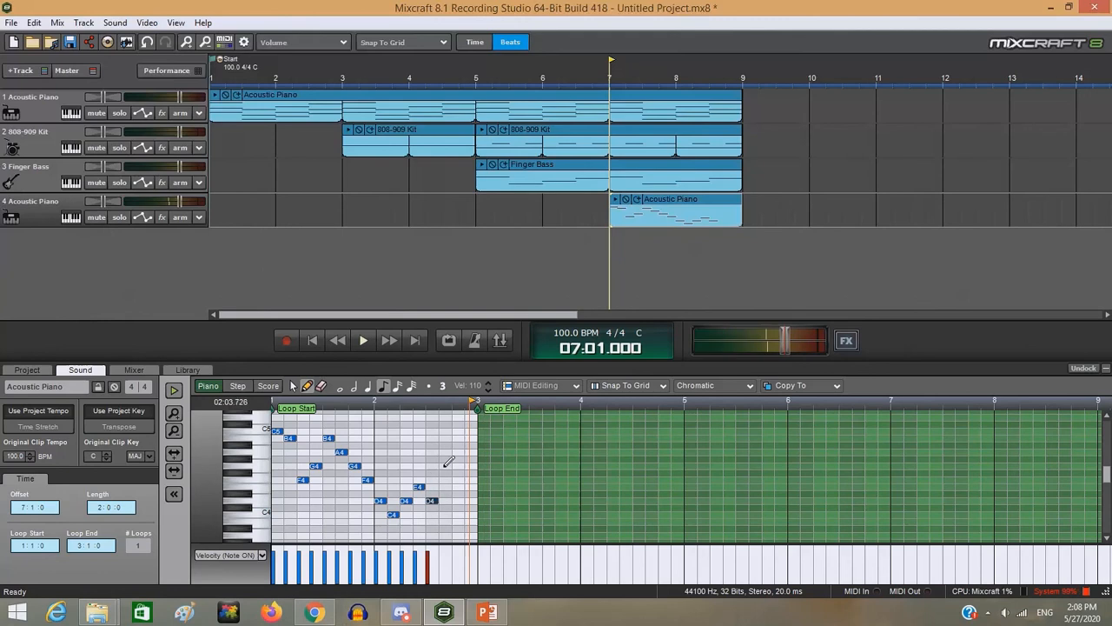
{"action": "left_click", "coordinate": [444, 466]}
{"action": "left_click", "coordinate": [458, 479]}
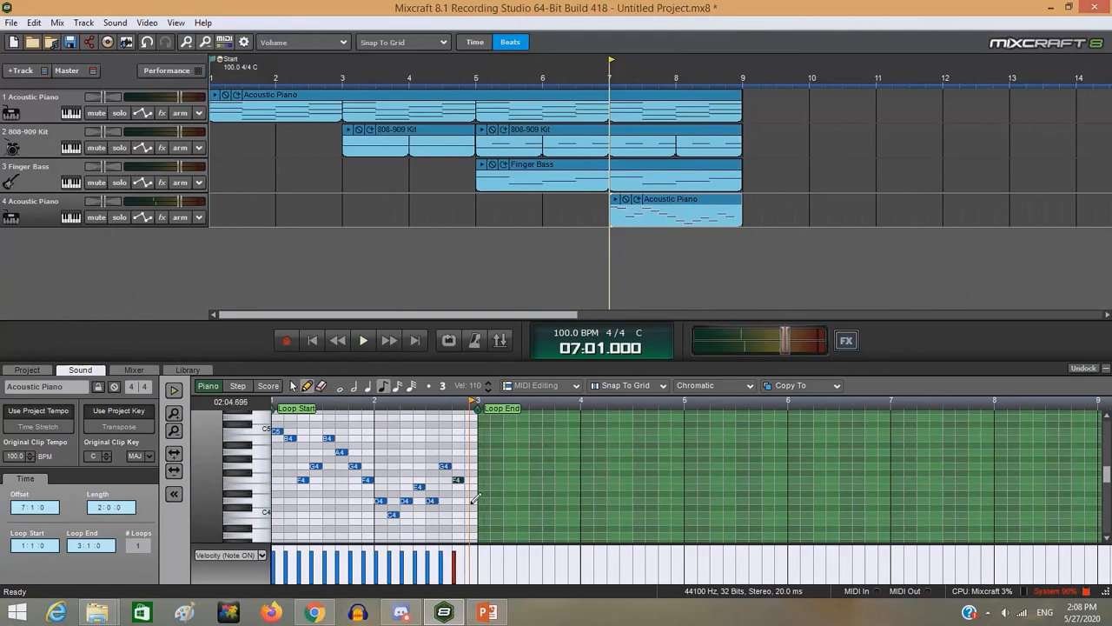
{"action": "left_click", "coordinate": [470, 452]}
- Audition the finished melody clip on its own and play the layered arrangement through to its end at bar 9
{"action": "key", "text": "space"}
{"action": "left_click", "coordinate": [173, 393]}
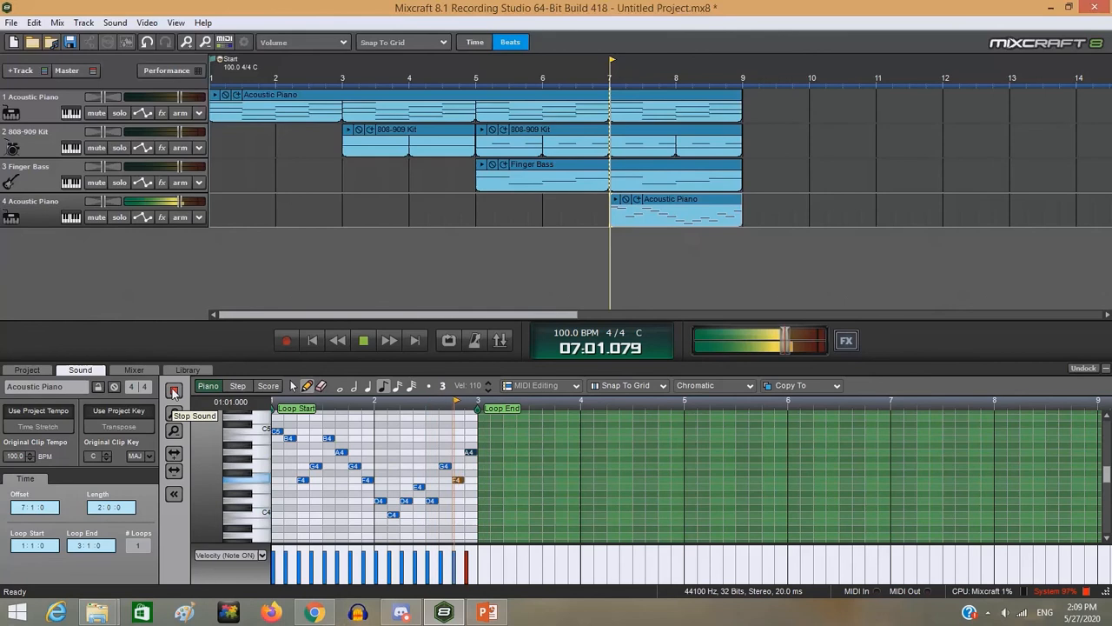
{"action": "left_click", "coordinate": [173, 392]}
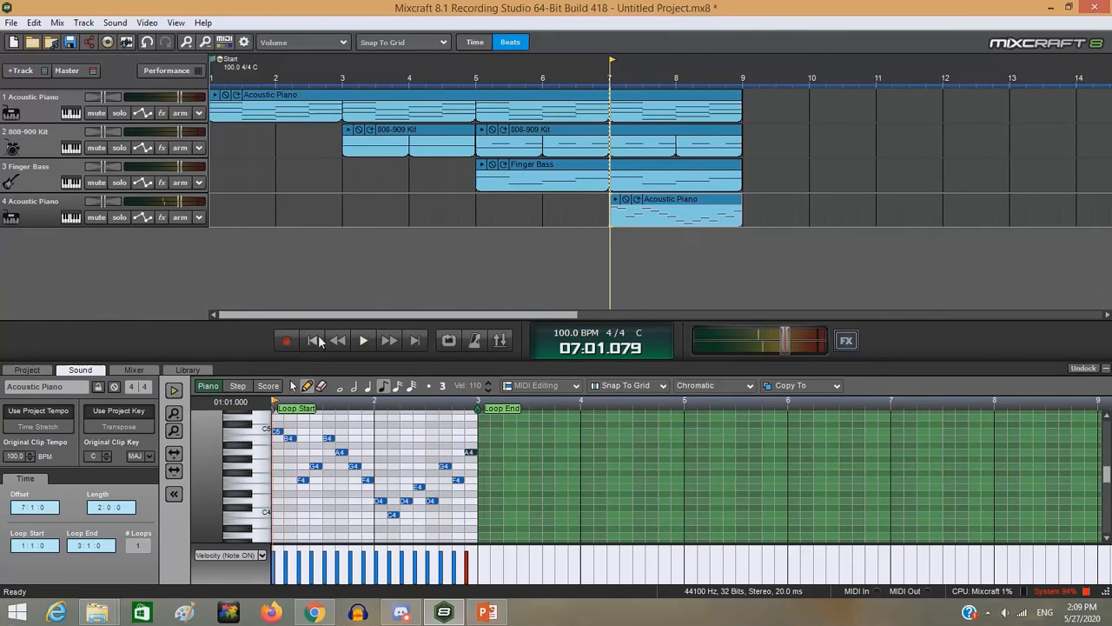
{"action": "left_click", "coordinate": [358, 347]}
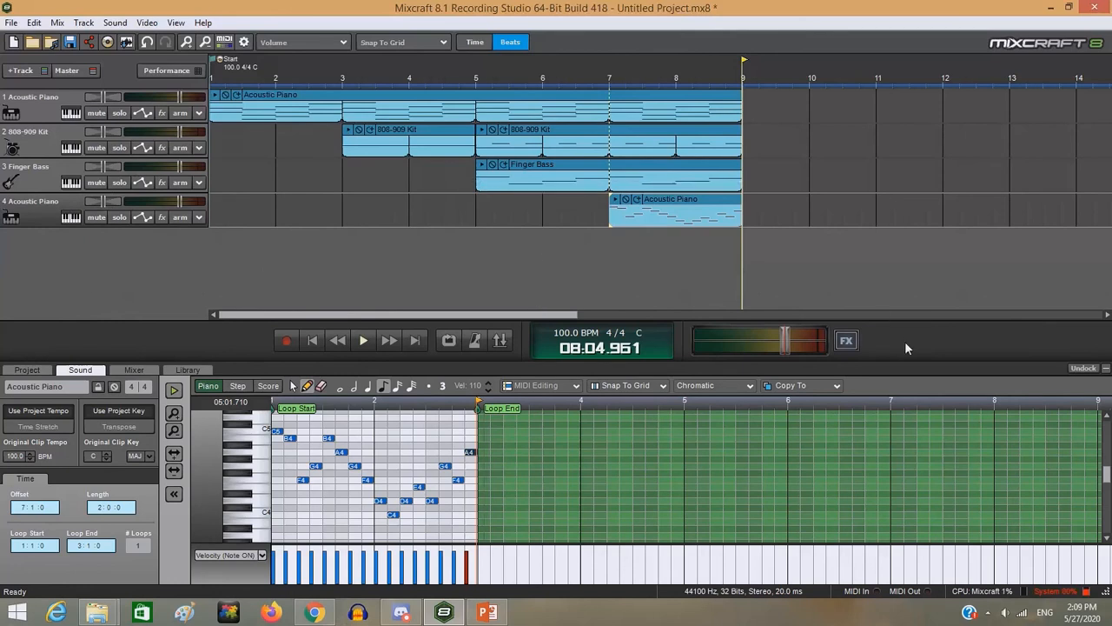
{"action": "left_click", "coordinate": [507, 40]}
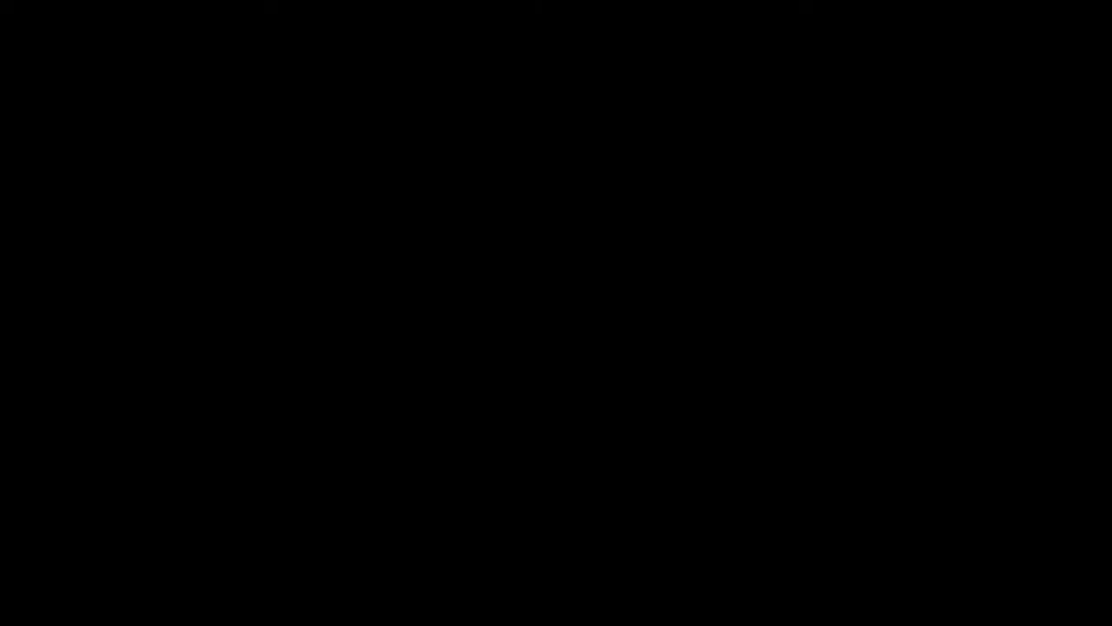